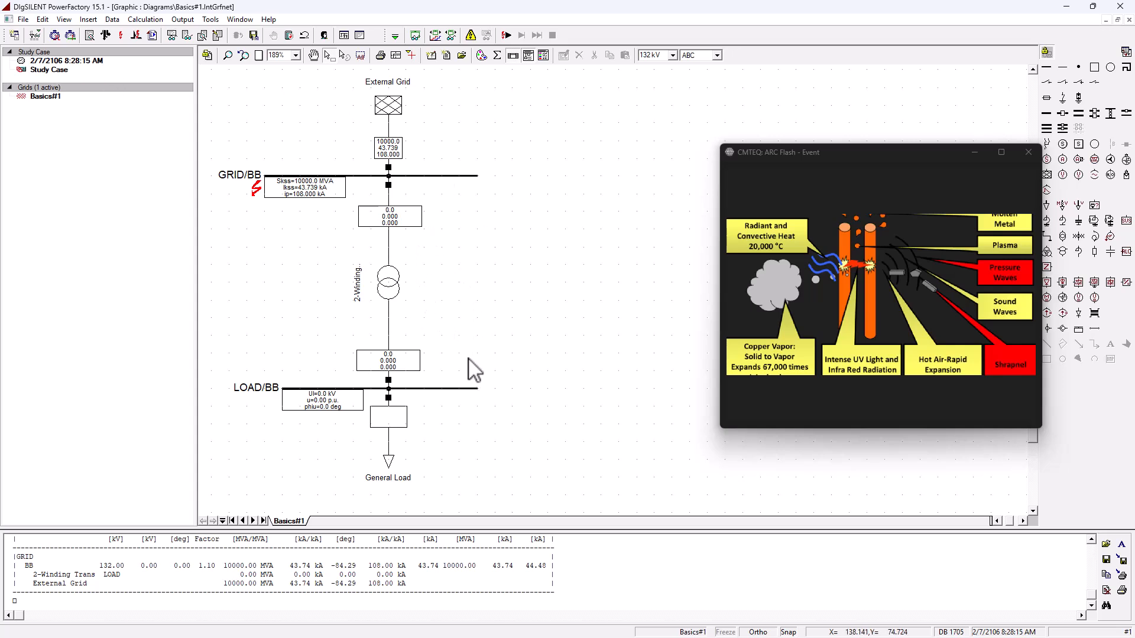
- Inspect the basic data of the LOAD/BB busbar, including its nominal line-line voltage
{"action": "left_click", "coordinate": [461, 176]}
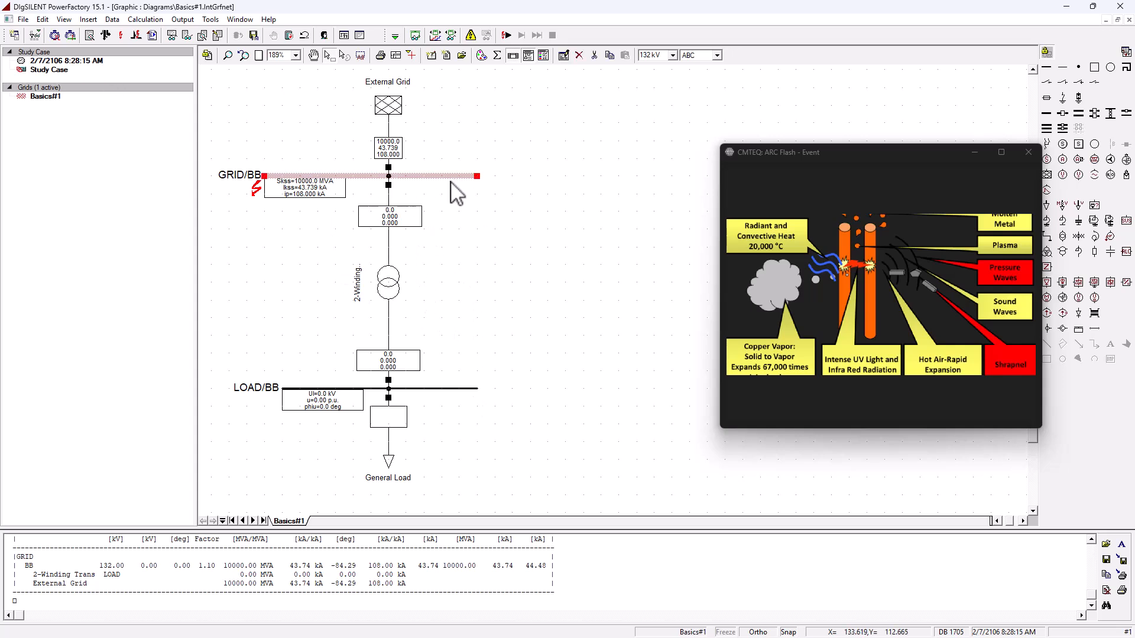
{"action": "left_click", "coordinate": [314, 238]}
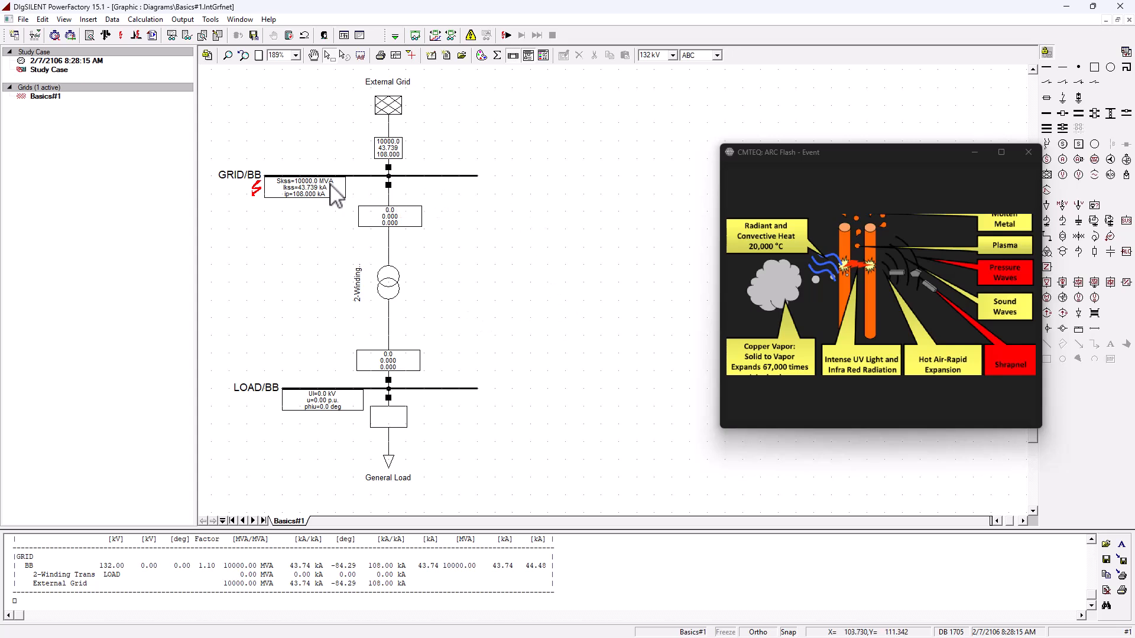
{"action": "left_click", "coordinate": [356, 176]}
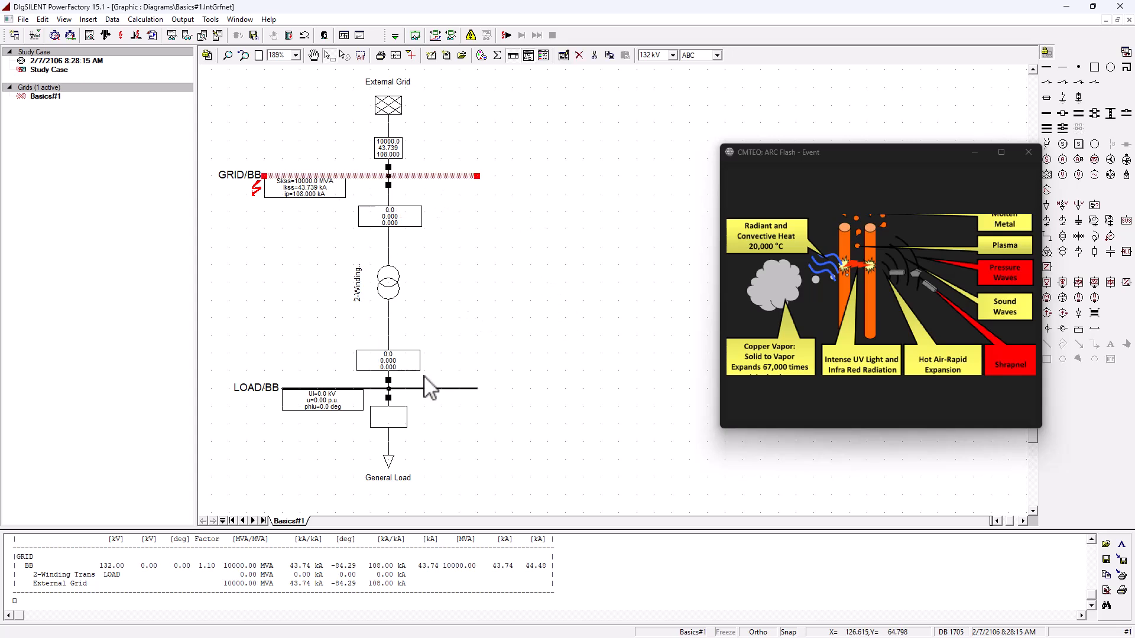
{"action": "left_click", "coordinate": [440, 389]}
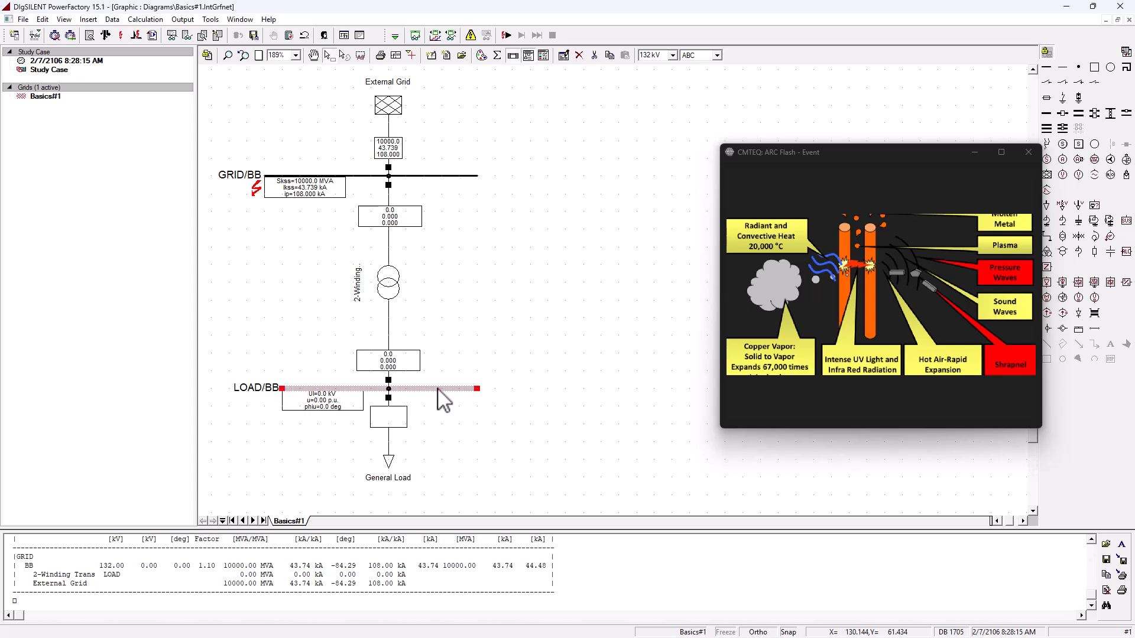
{"action": "double_click", "coordinate": [371, 390]}
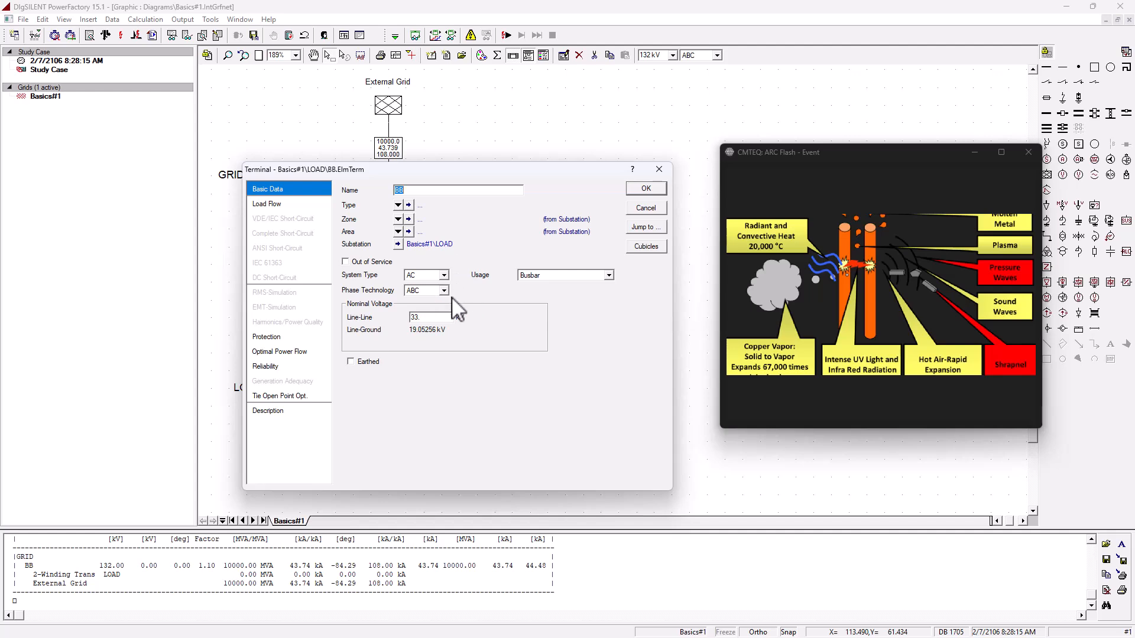
{"action": "left_click", "coordinate": [646, 208]}
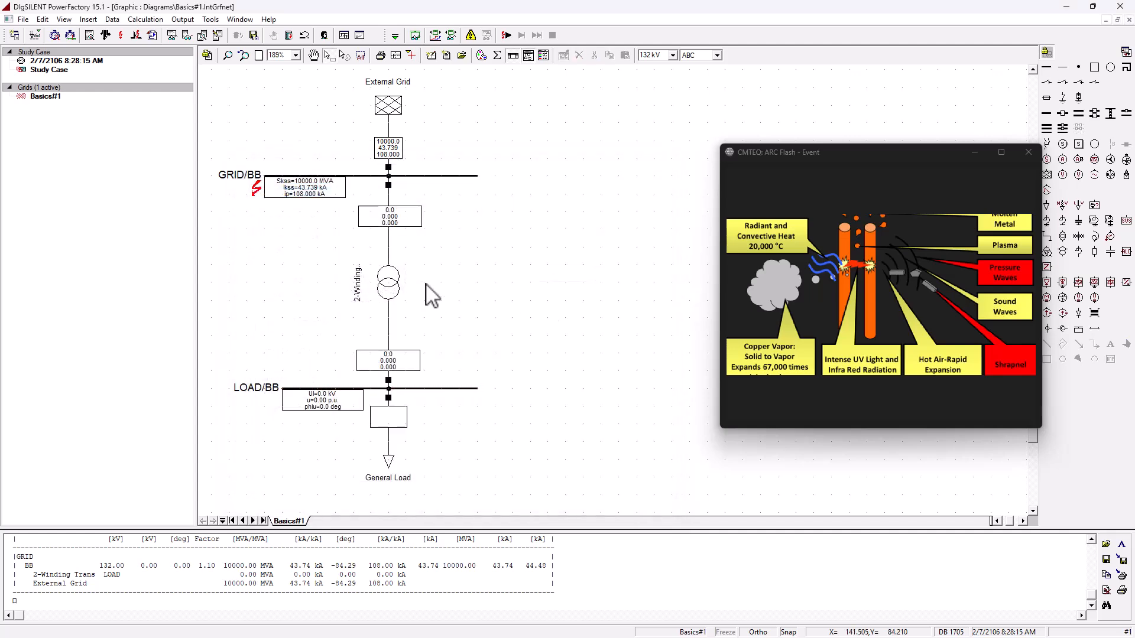
- Run an IEC 60909 3-phase maximum short-circuit calculation with the fault at the LOAD/BB busbar
{"action": "right_click", "coordinate": [442, 389]}
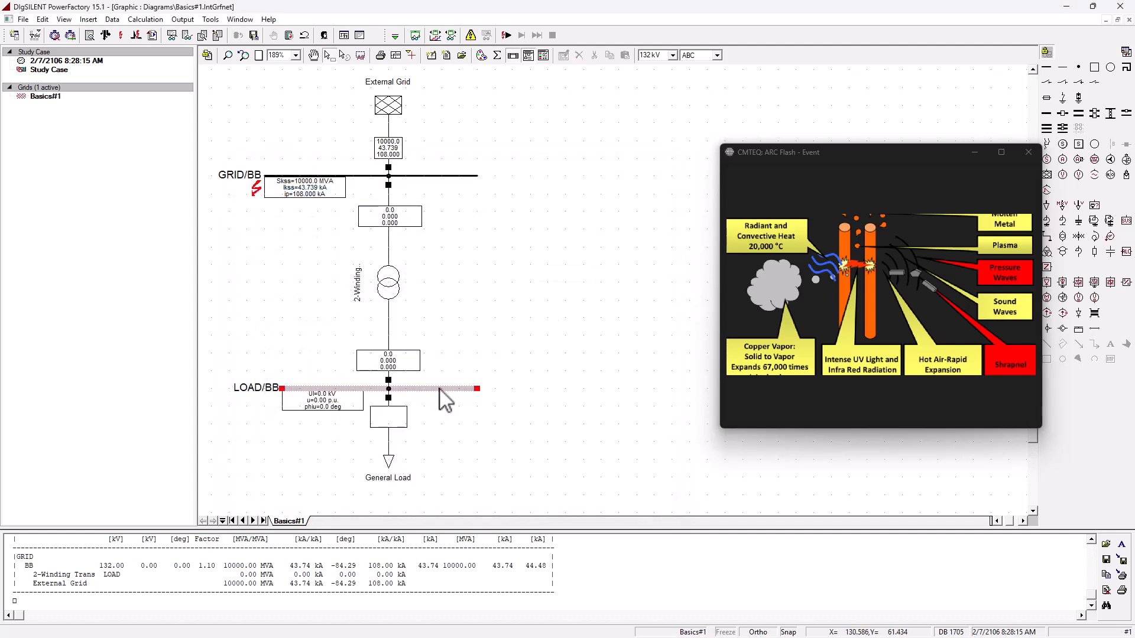
{"action": "mouse_move", "coordinate": [566, 349]}
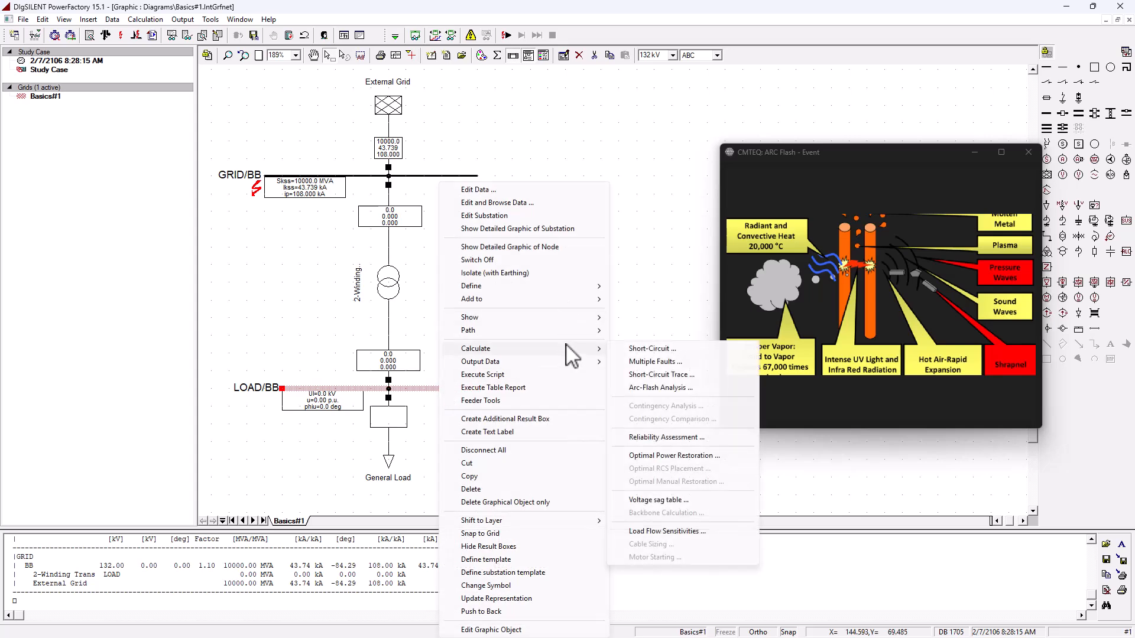
{"action": "left_click", "coordinate": [686, 348]}
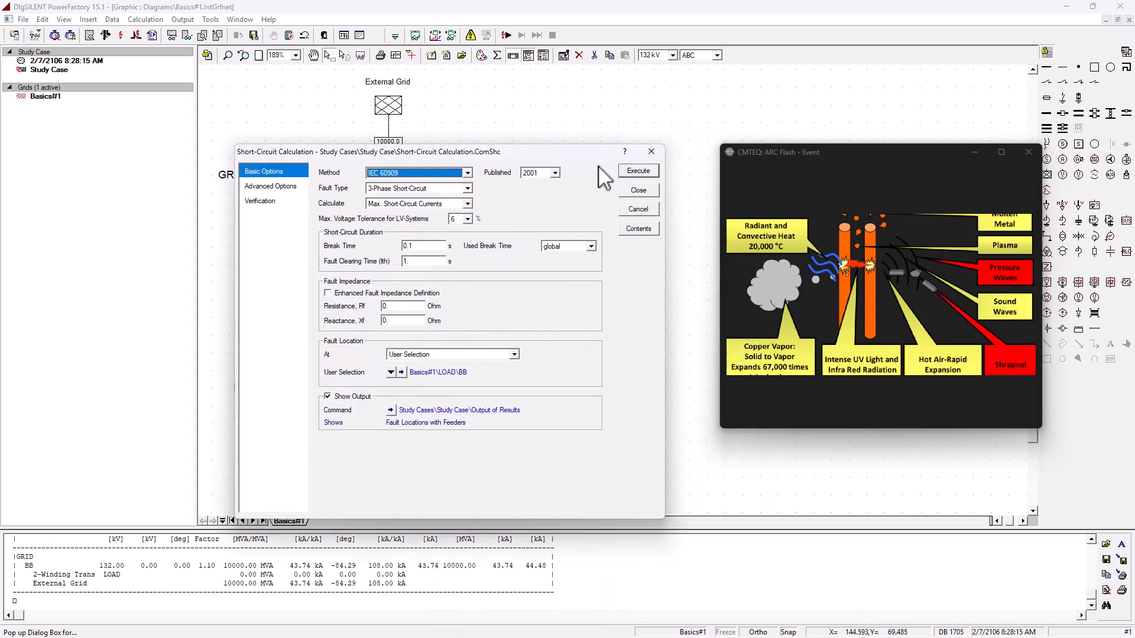
{"action": "left_click", "coordinate": [638, 176]}
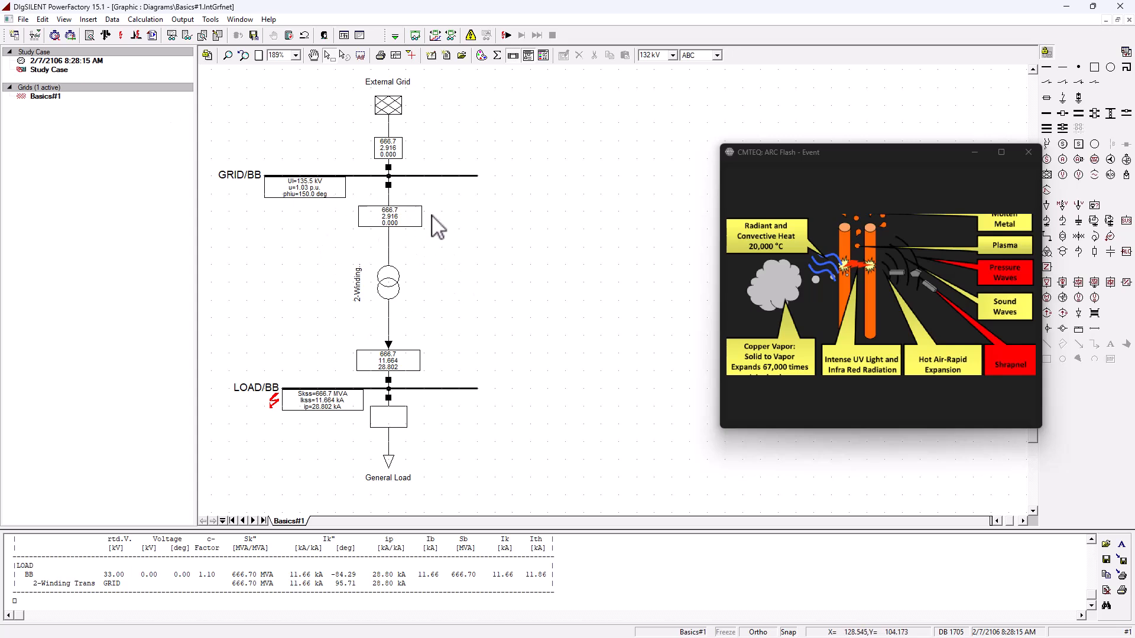
- Mark the GRID/BB busbar as an accessible location for arc-flash analysis in its protection data
{"action": "double_click", "coordinate": [358, 176]}
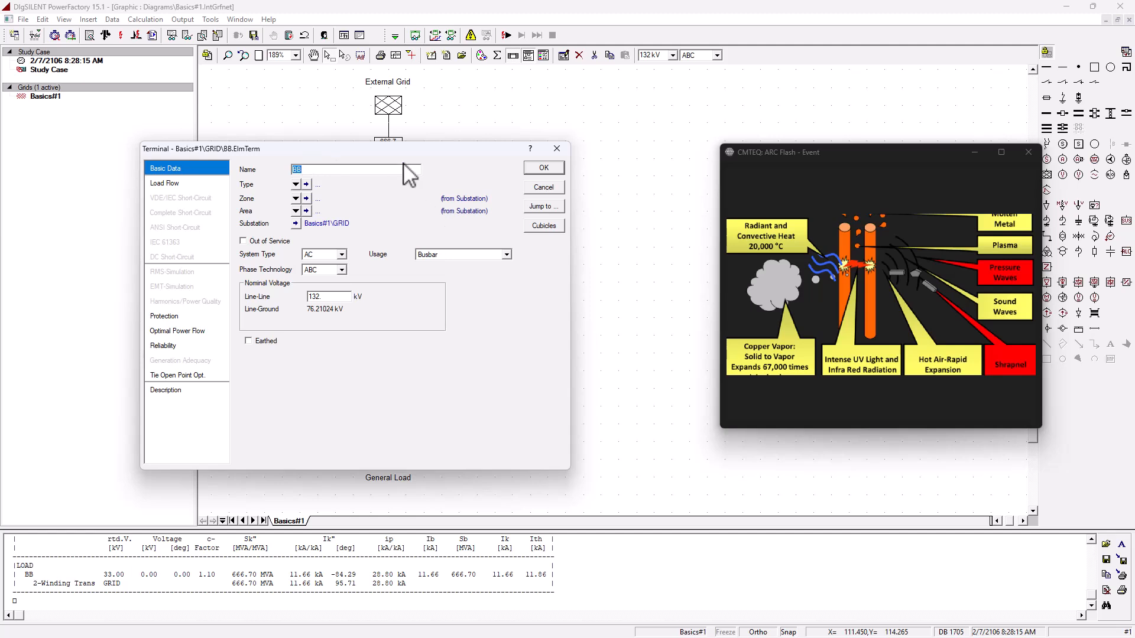
{"action": "left_click", "coordinate": [199, 311]}
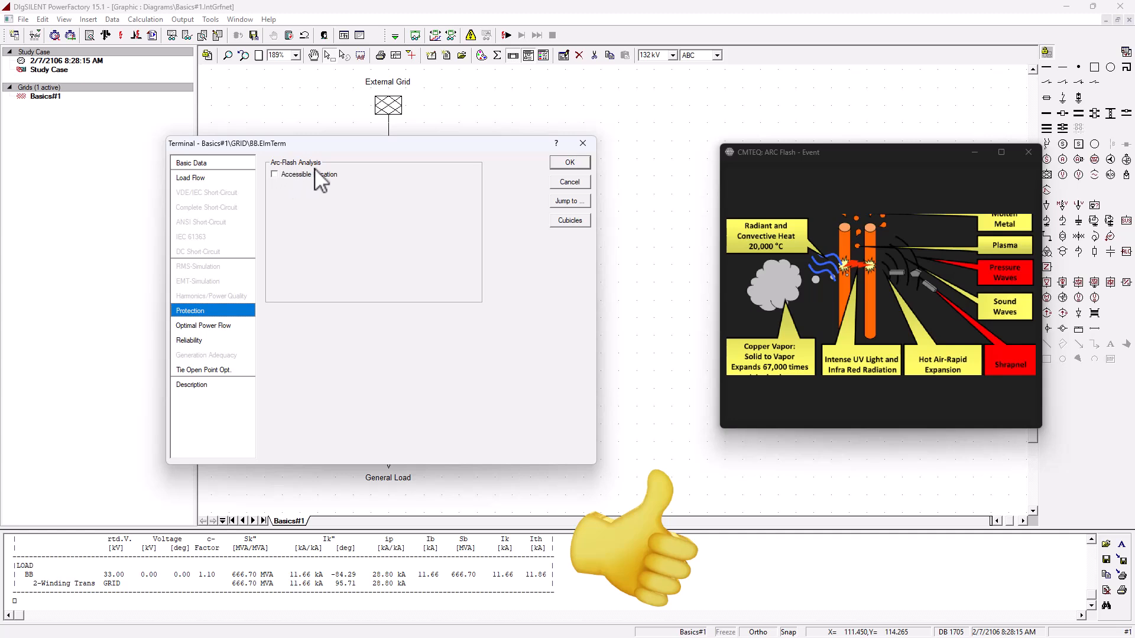
{"action": "left_click", "coordinate": [299, 176]}
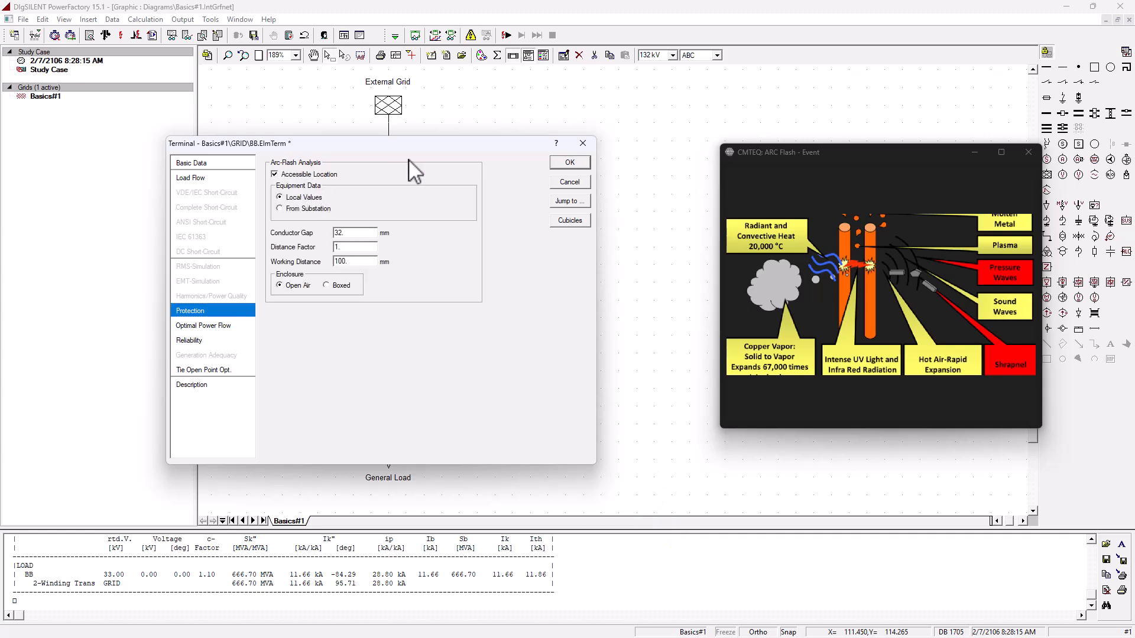
{"action": "left_click_drag", "start_coordinate": [417, 149], "coordinate": [443, 188]}
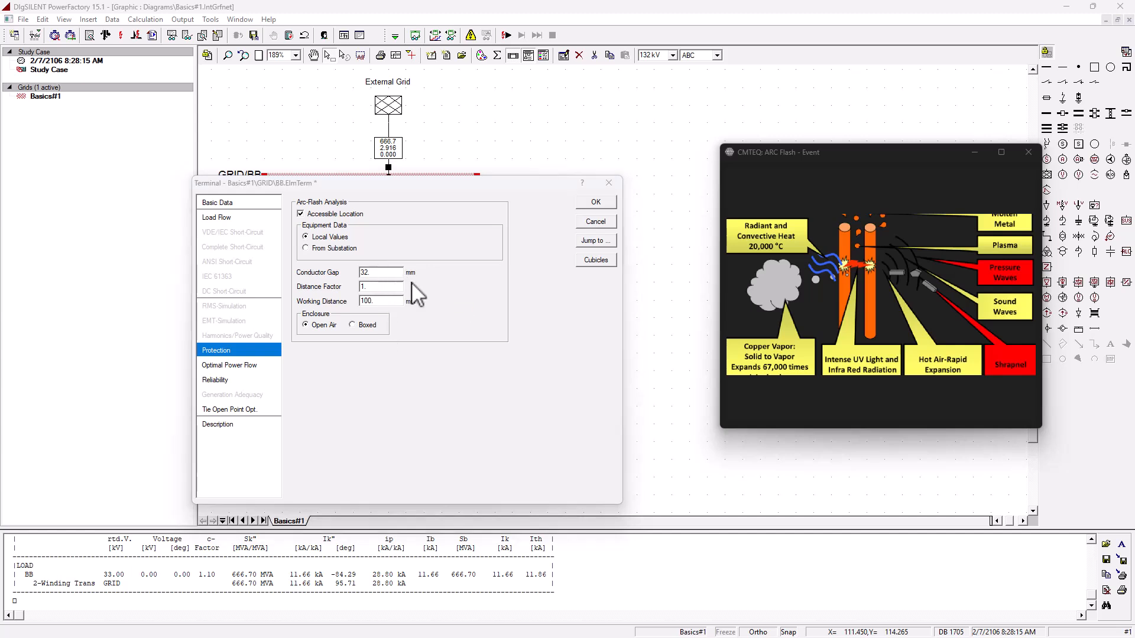
- Set GRID/BB's arc-flash conductor gap to 250 mm and working distance to 910 mm, and accept the data
{"action": "left_click", "coordinate": [387, 272]}
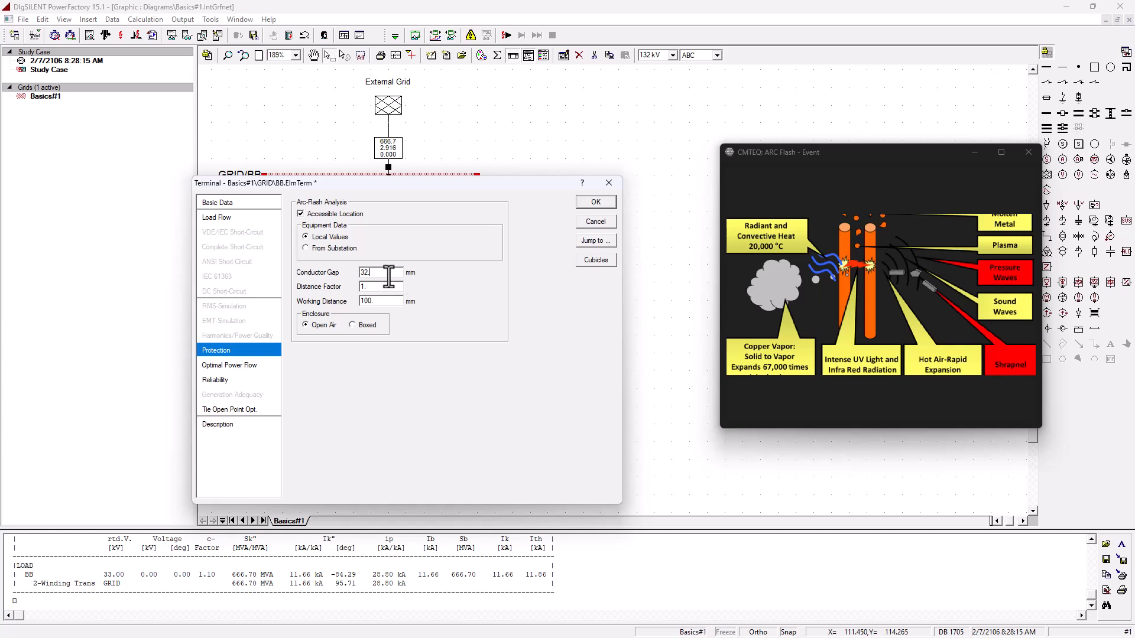
{"action": "left_click_drag", "start_coordinate": [387, 272], "coordinate": [318, 274]}
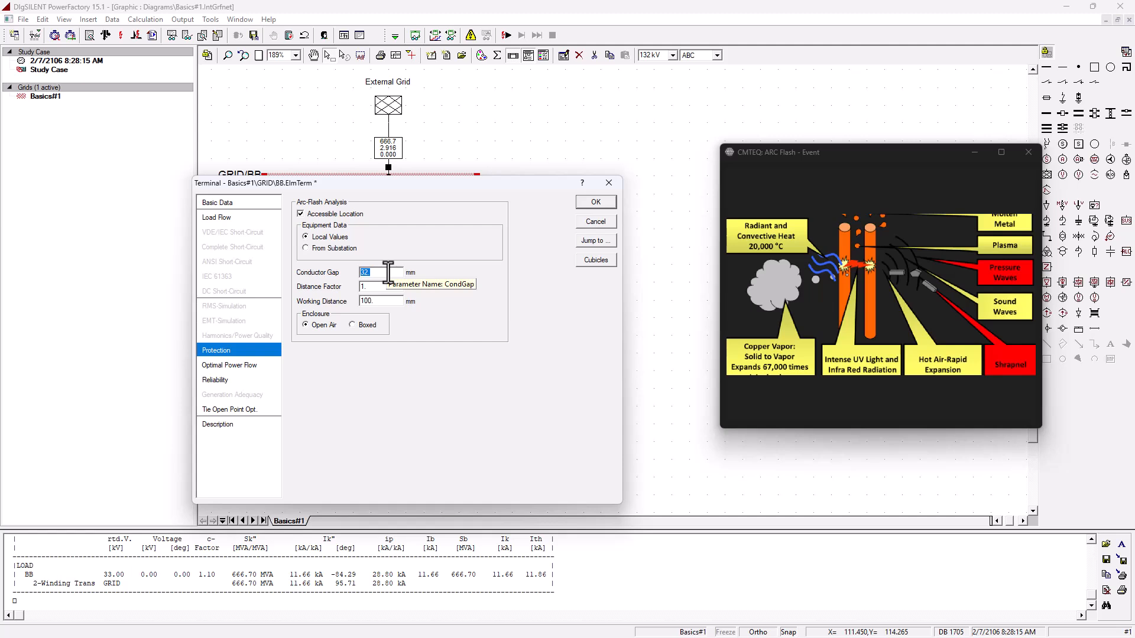
{"action": "type", "text": "250"}
{"action": "left_click", "coordinate": [394, 287]}
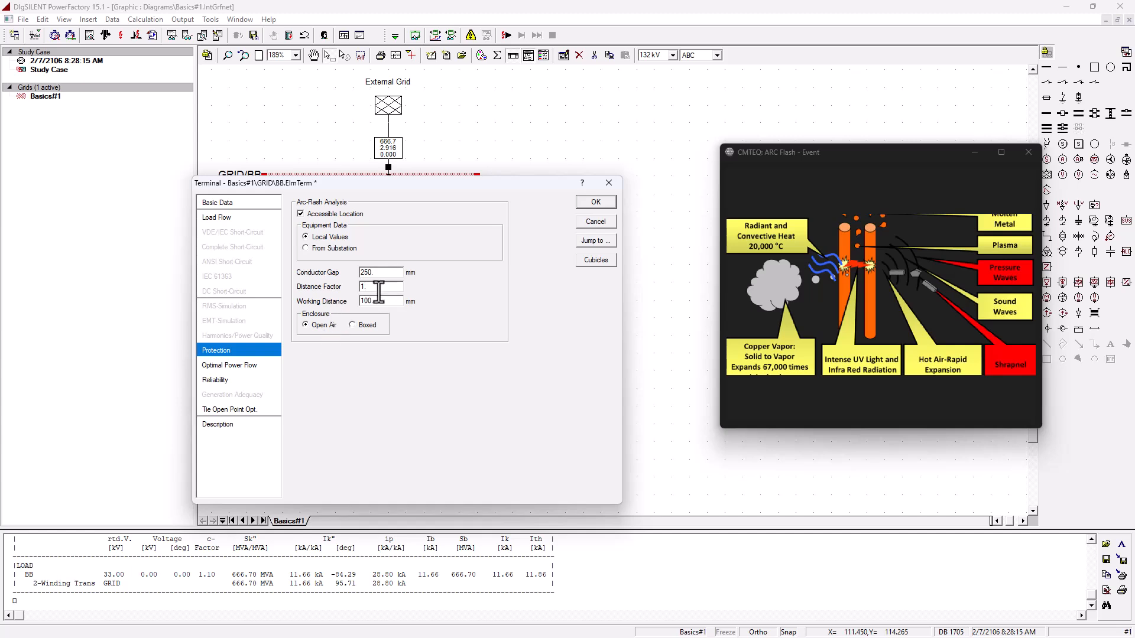
{"action": "left_click_drag", "start_coordinate": [379, 291], "coordinate": [348, 291]}
{"action": "left_click_drag", "start_coordinate": [387, 302], "coordinate": [357, 302]}
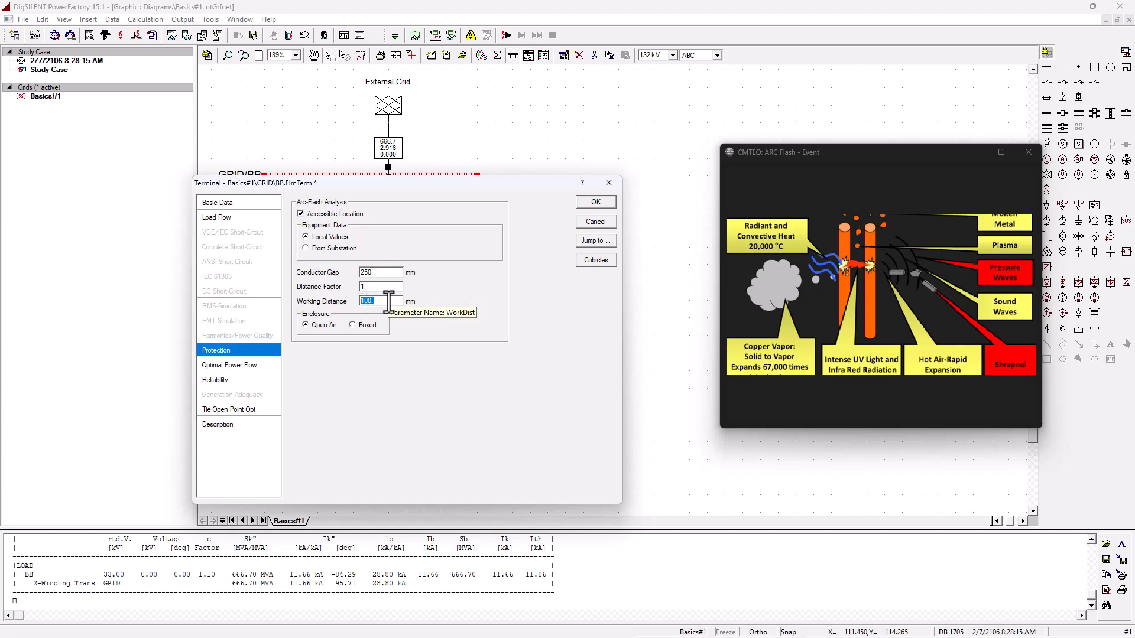
{"action": "left_click", "coordinate": [374, 300]}
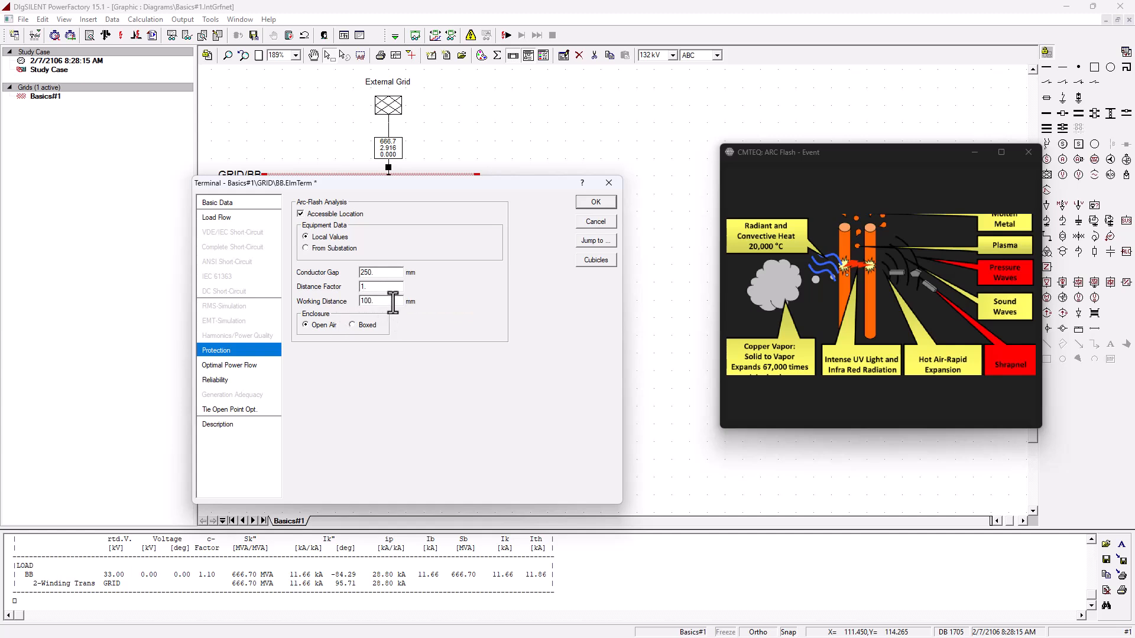
{"action": "left_click_drag", "start_coordinate": [393, 303], "coordinate": [261, 293]}
{"action": "left_click", "coordinate": [596, 202]}
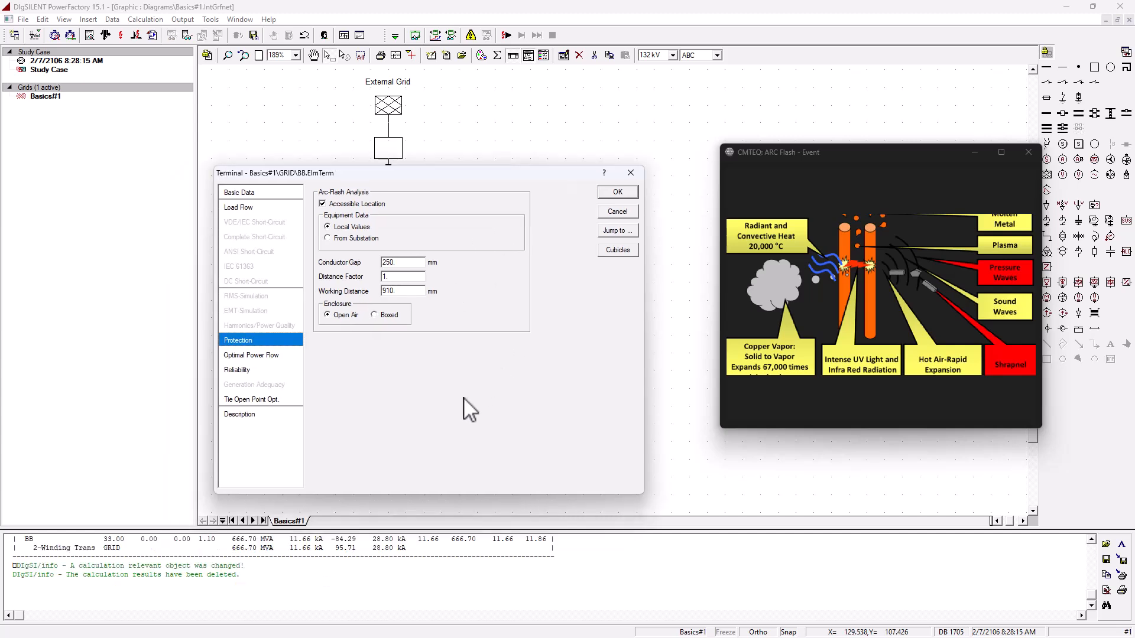
{"action": "left_click", "coordinate": [626, 195]}
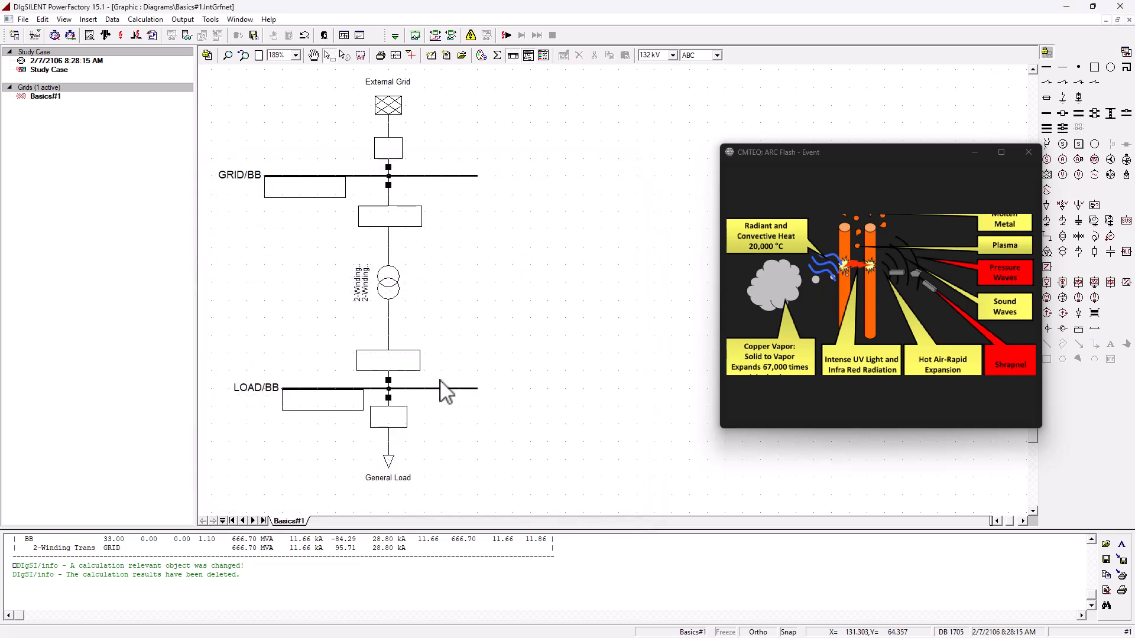
- Mark the LOAD/BB busbar as an accessible location for arc-flash analysis in its protection data
{"action": "double_click", "coordinate": [439, 390]}
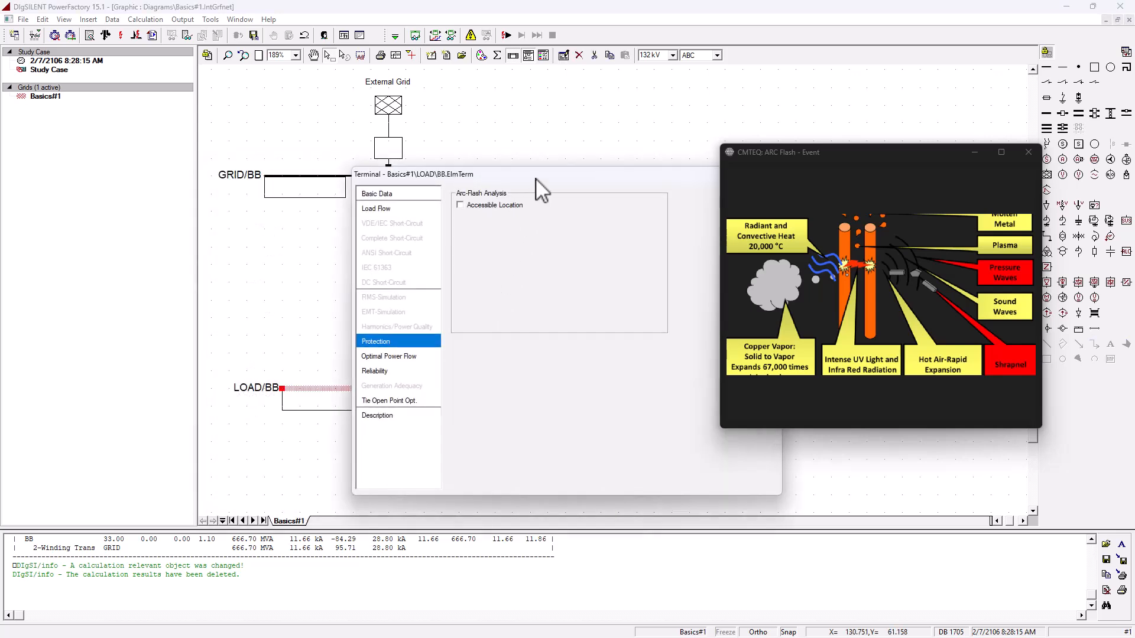
{"action": "left_click_drag", "start_coordinate": [540, 183], "coordinate": [430, 192]}
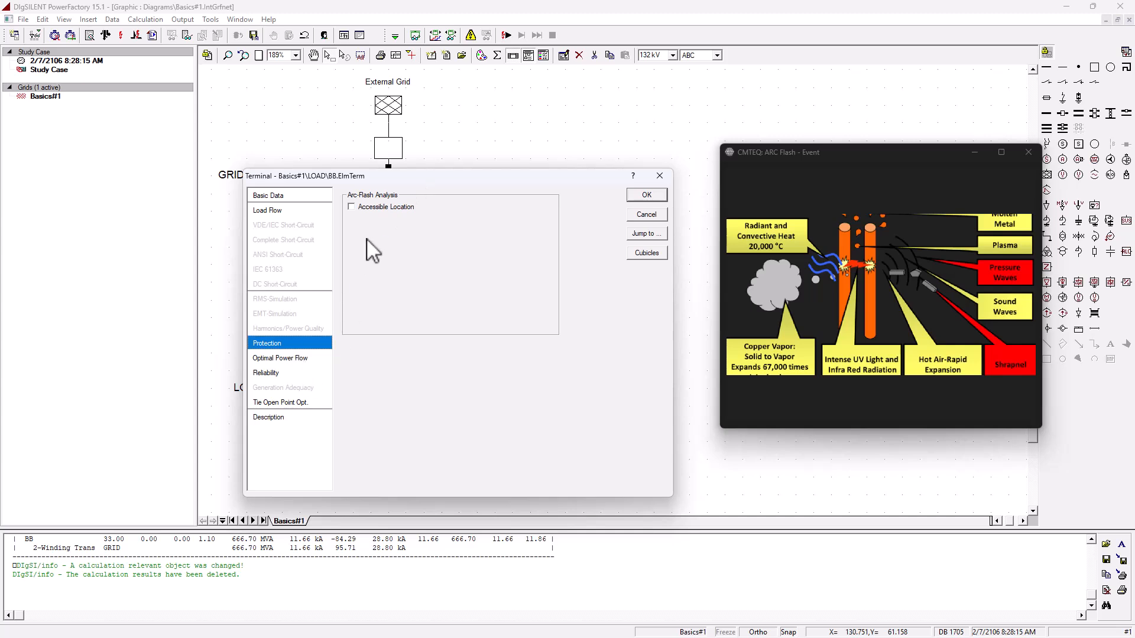
{"action": "left_click", "coordinate": [387, 207]}
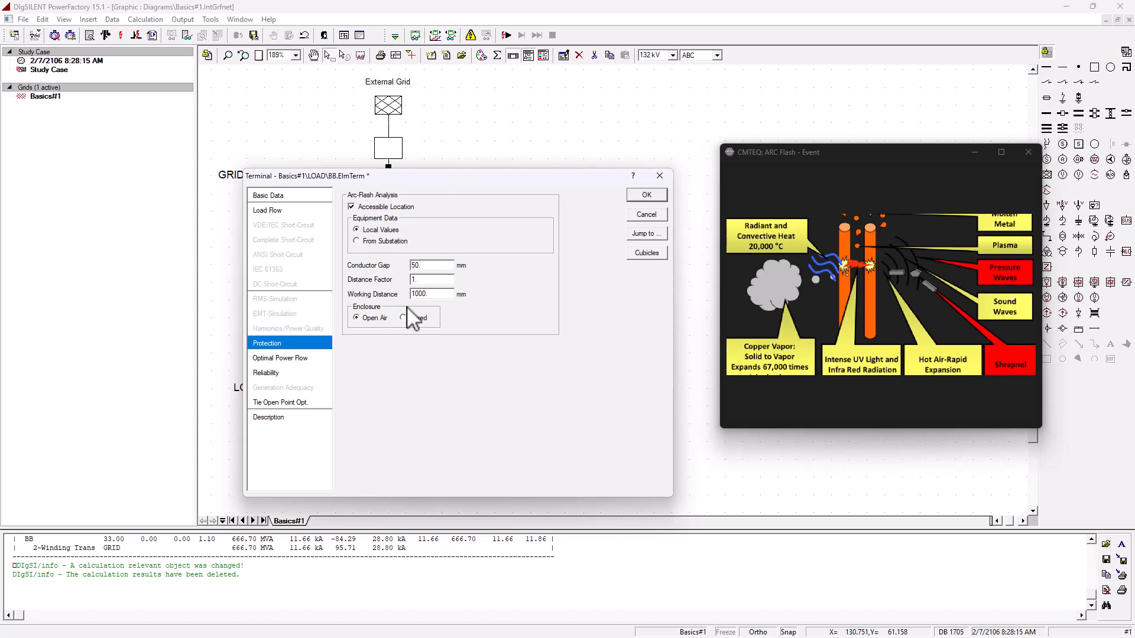
{"action": "mouse_move", "coordinate": [463, 178]}
{"action": "left_mouse_down"}
{"action": "mouse_move", "coordinate": [421, 411]}
{"action": "mouse_move", "coordinate": [406, 423]}
{"action": "mouse_move", "coordinate": [452, 204]}
{"action": "mouse_move", "coordinate": [443, 189]}
{"action": "left_mouse_up"}
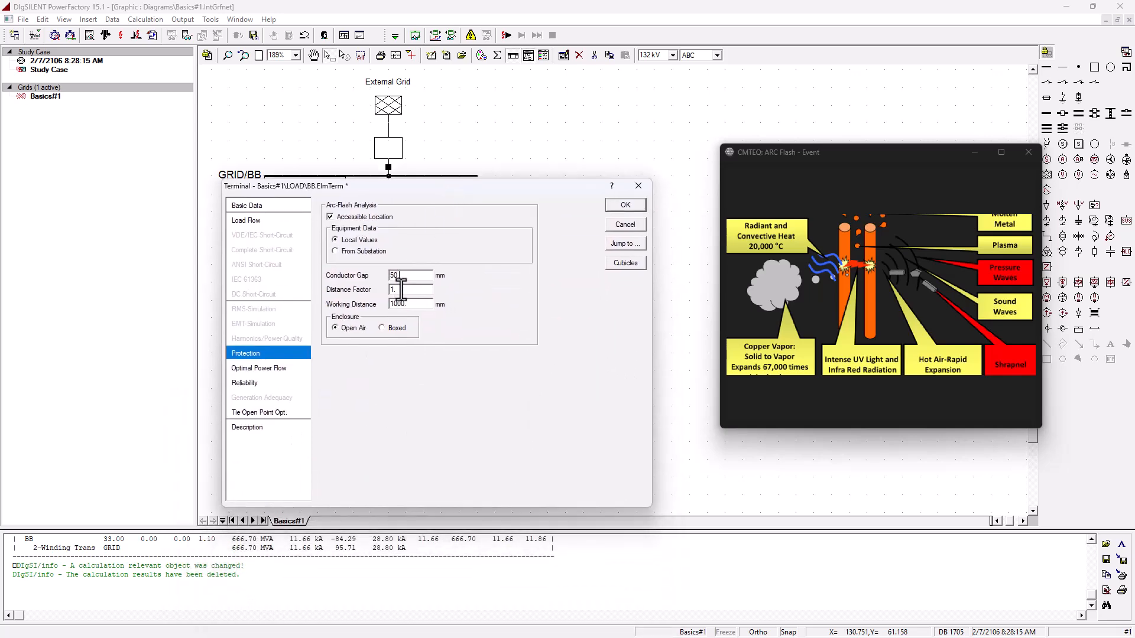
- Set LOAD/BB's arc-flash conductor gap to 32 mm, distance factor to 0.5 and working distance to 455 mm, and accept the data
{"action": "left_click_drag", "start_coordinate": [414, 277], "coordinate": [385, 279]}
{"action": "left_click_drag", "start_coordinate": [413, 277], "coordinate": [320, 268]}
{"action": "left_click_drag", "start_coordinate": [414, 291], "coordinate": [388, 305]}
{"action": "left_click_drag", "start_coordinate": [408, 304], "coordinate": [367, 307]}
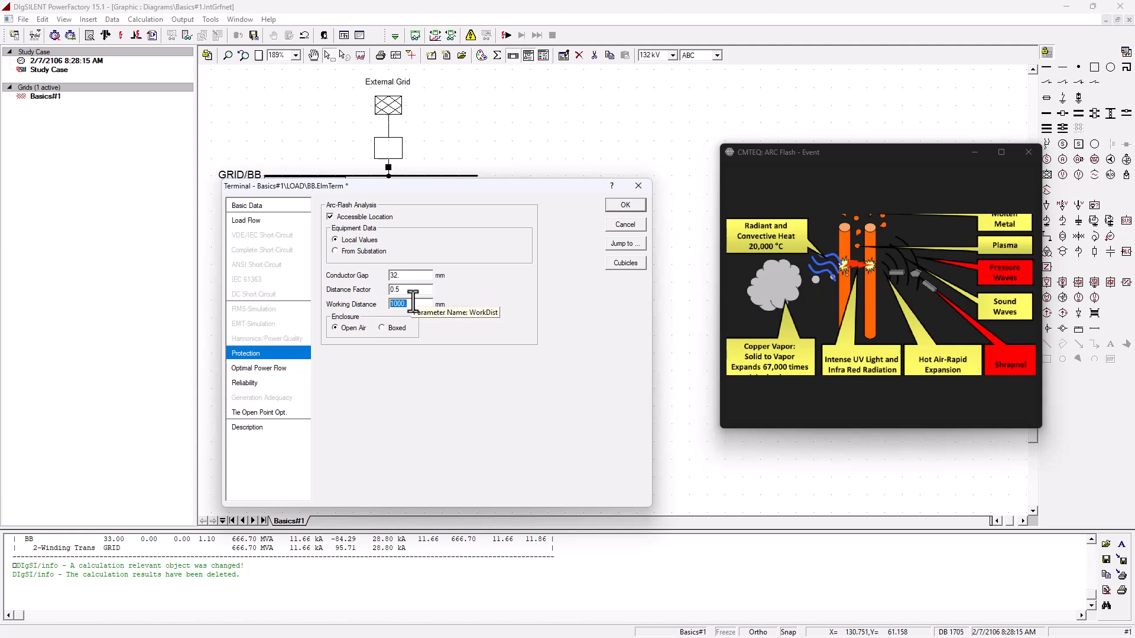
{"action": "type", "text": "455."}
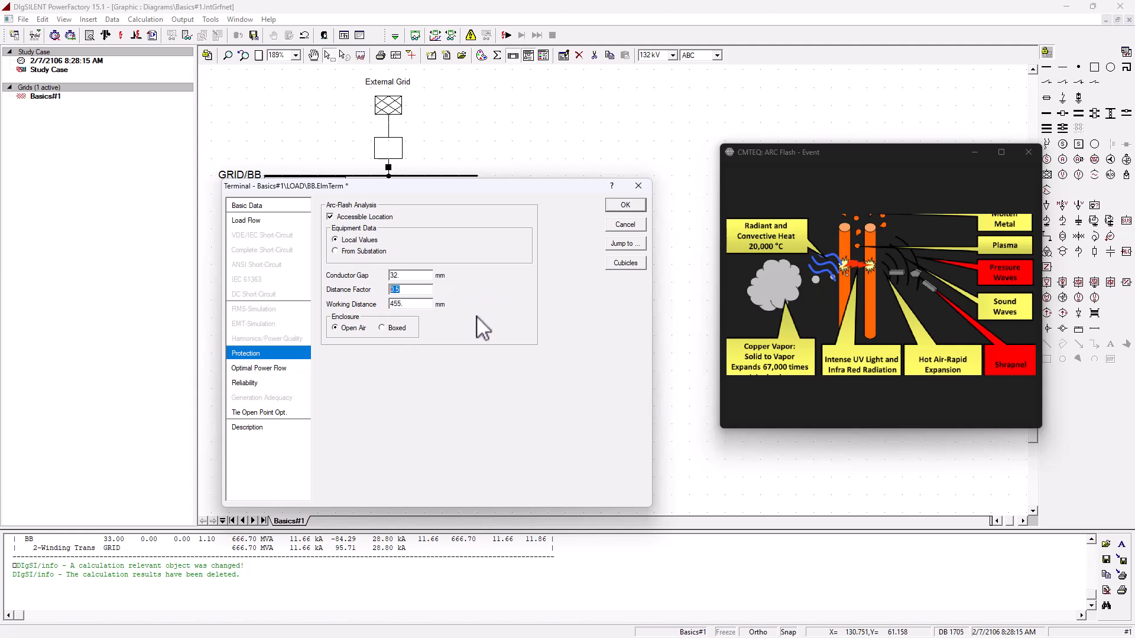
{"action": "left_click", "coordinate": [638, 207]}
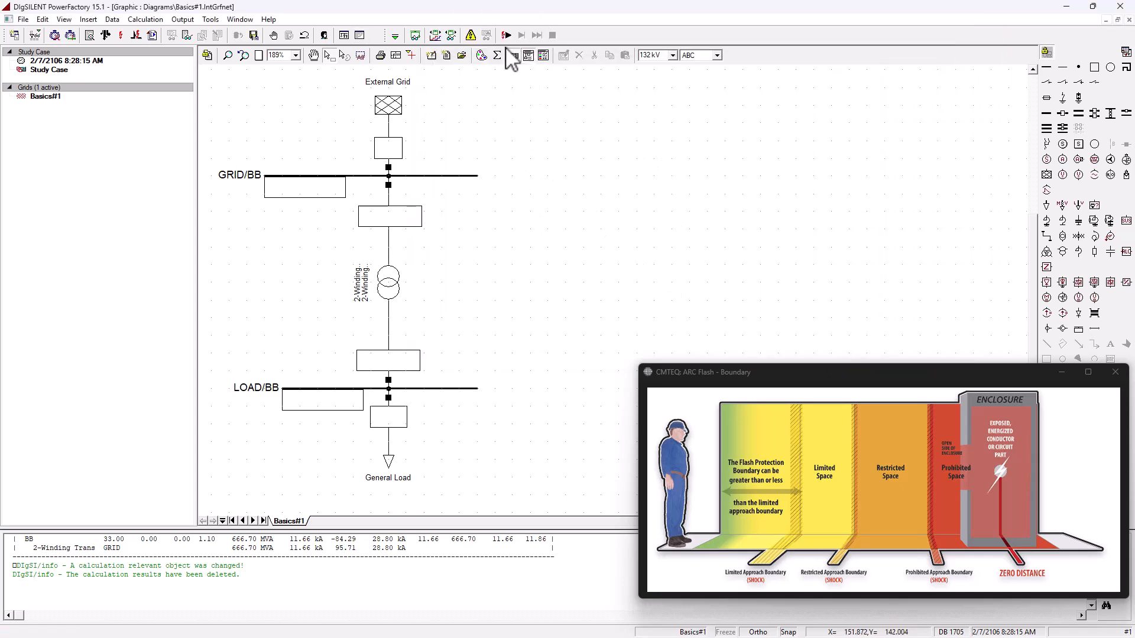
{"action": "left_click", "coordinate": [470, 35]}
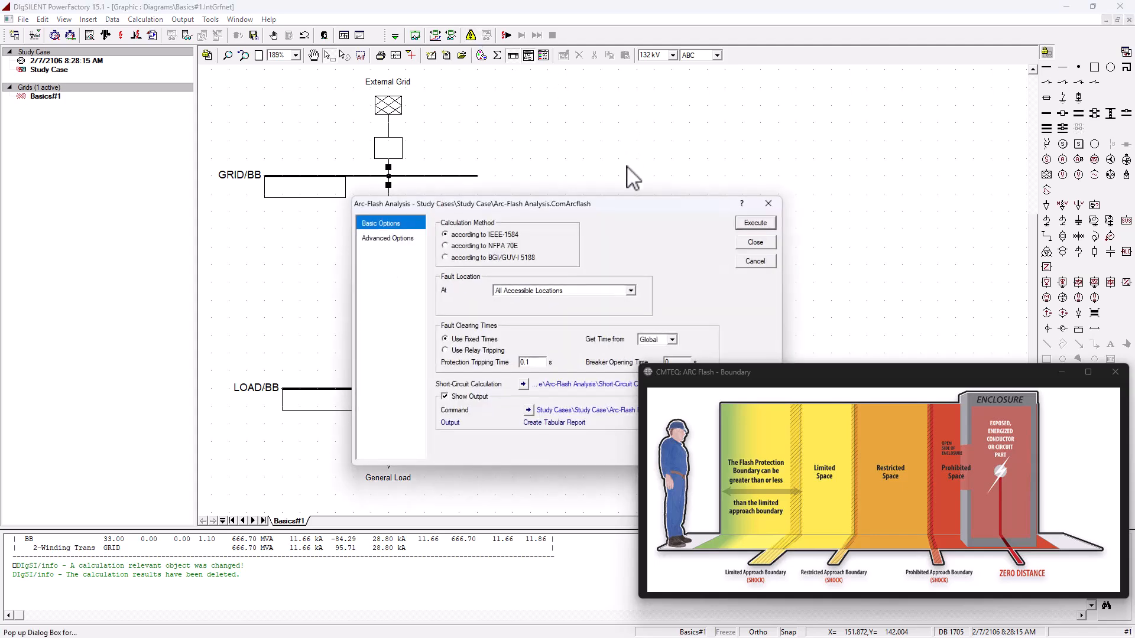
{"action": "left_click_drag", "start_coordinate": [684, 204], "coordinate": [707, 108]}
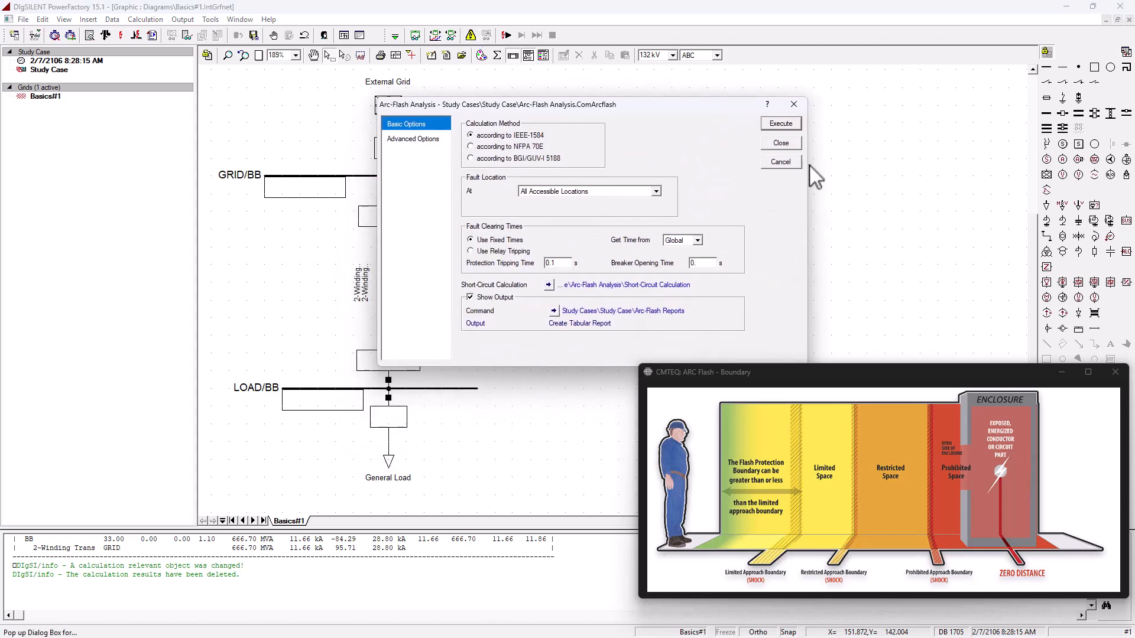
{"action": "left_click", "coordinate": [790, 141]}
{"action": "left_click", "coordinate": [395, 36]}
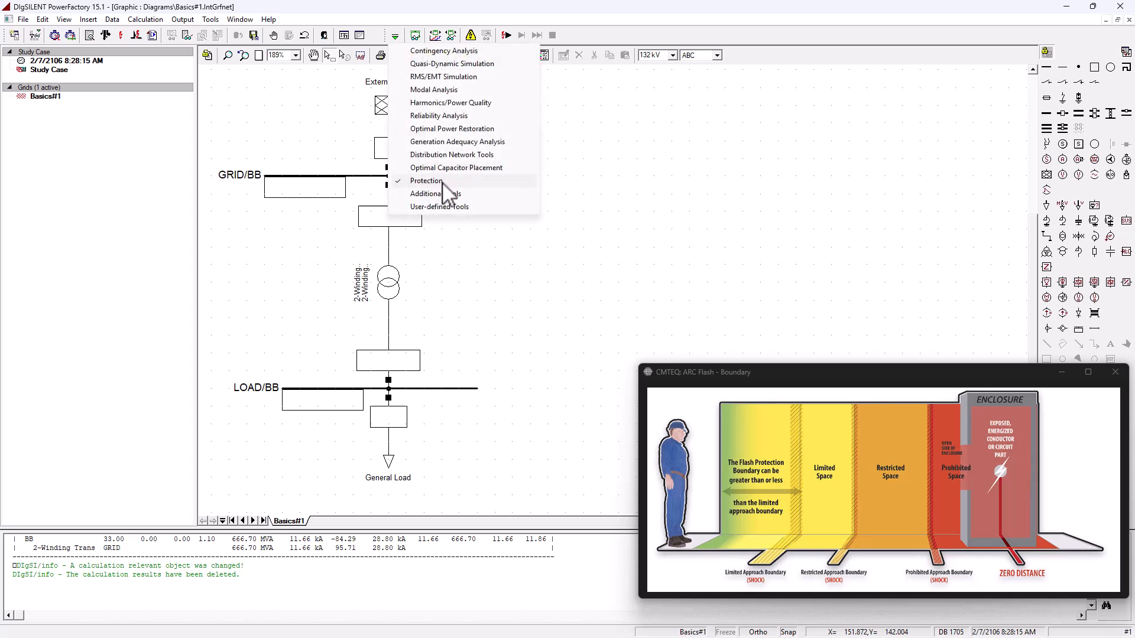
{"action": "left_click", "coordinate": [614, 123]}
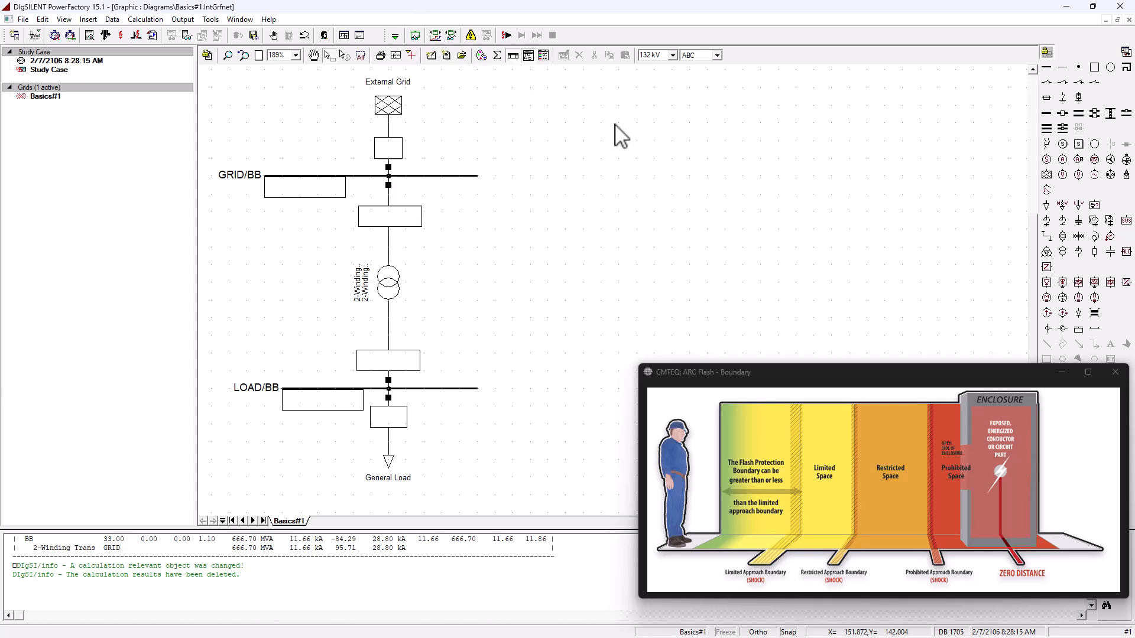
- Run the arc-flash analysis according to IEEE-1584 at all accessible locations, using fixed fault clearing times and a tabular report
{"action": "left_click", "coordinate": [451, 36]}
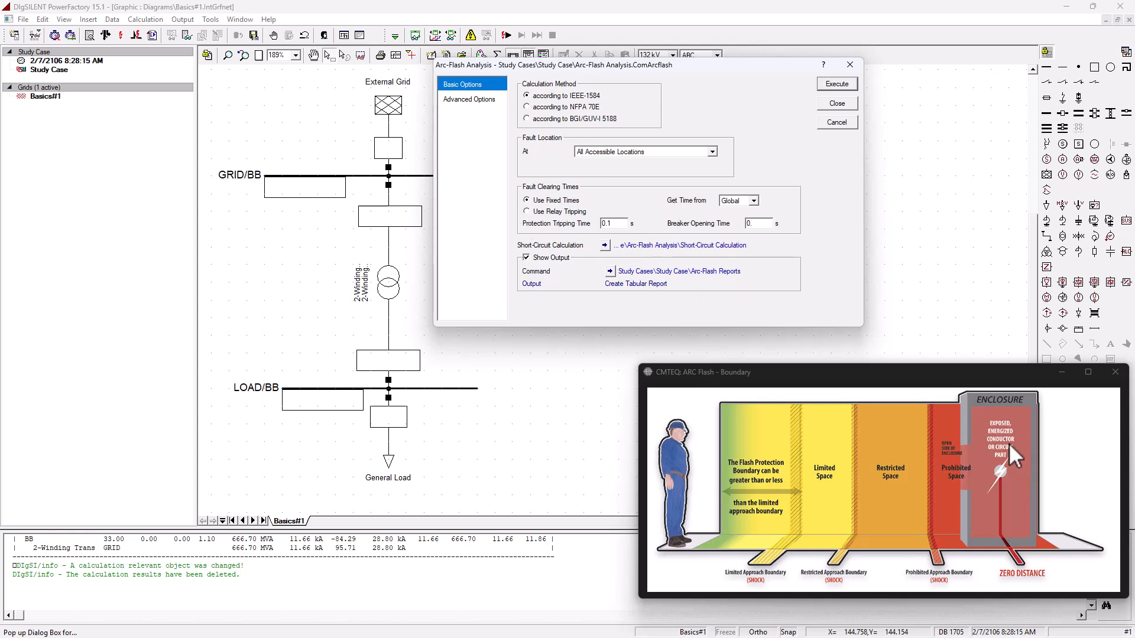
{"action": "left_click", "coordinate": [732, 382]}
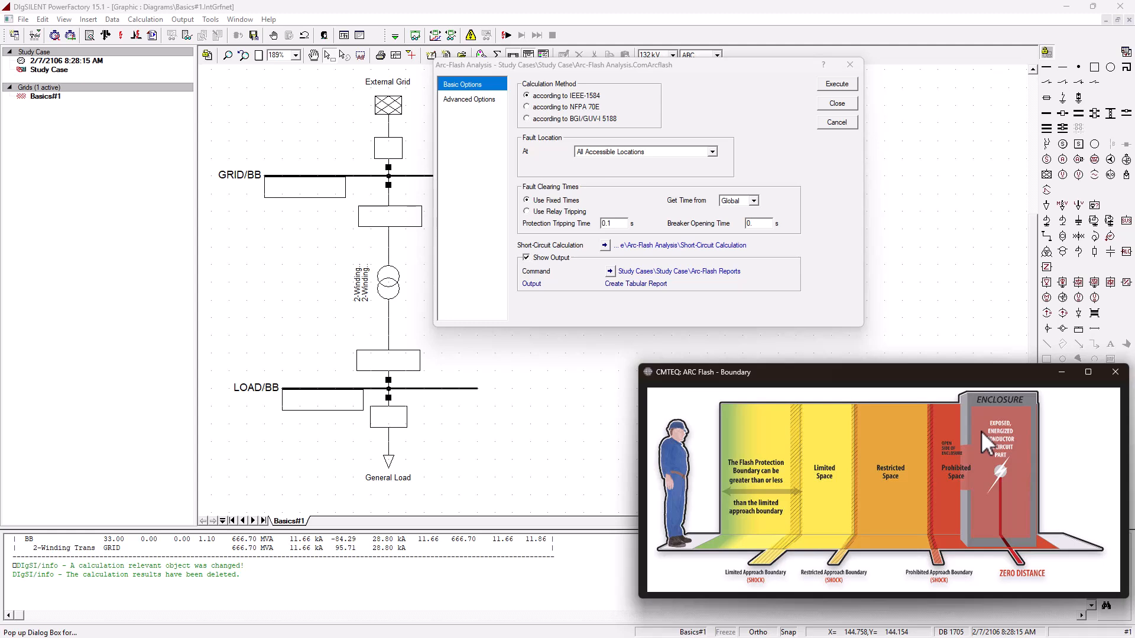
{"action": "left_click", "coordinate": [641, 66]}
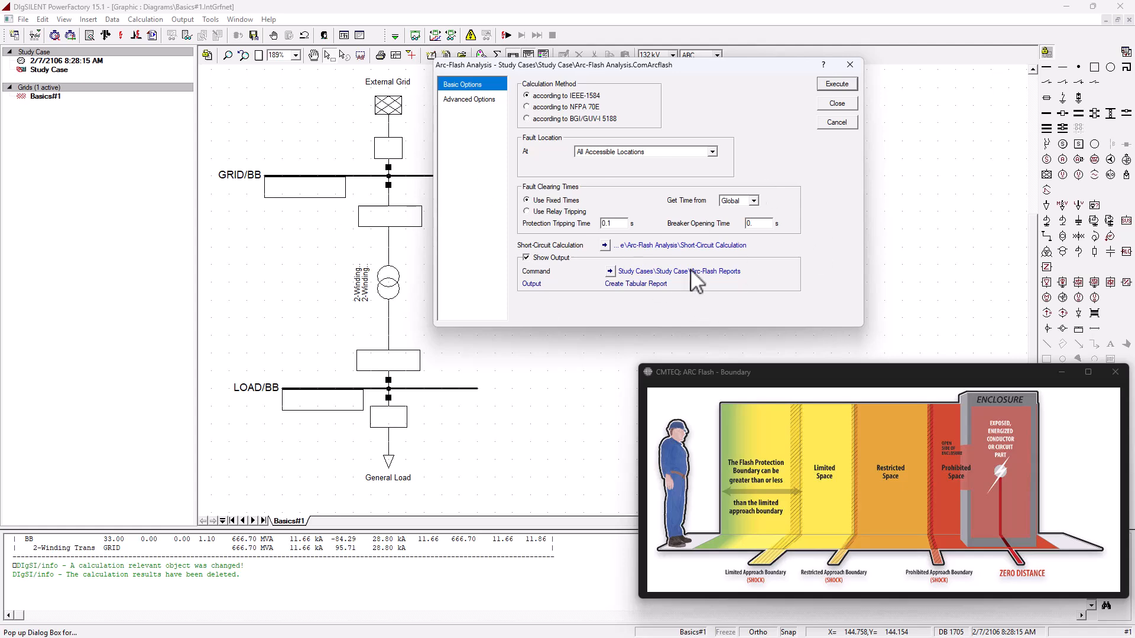
{"action": "left_click_drag", "start_coordinate": [766, 67], "coordinate": [829, 116]}
{"action": "left_click", "coordinate": [876, 115]}
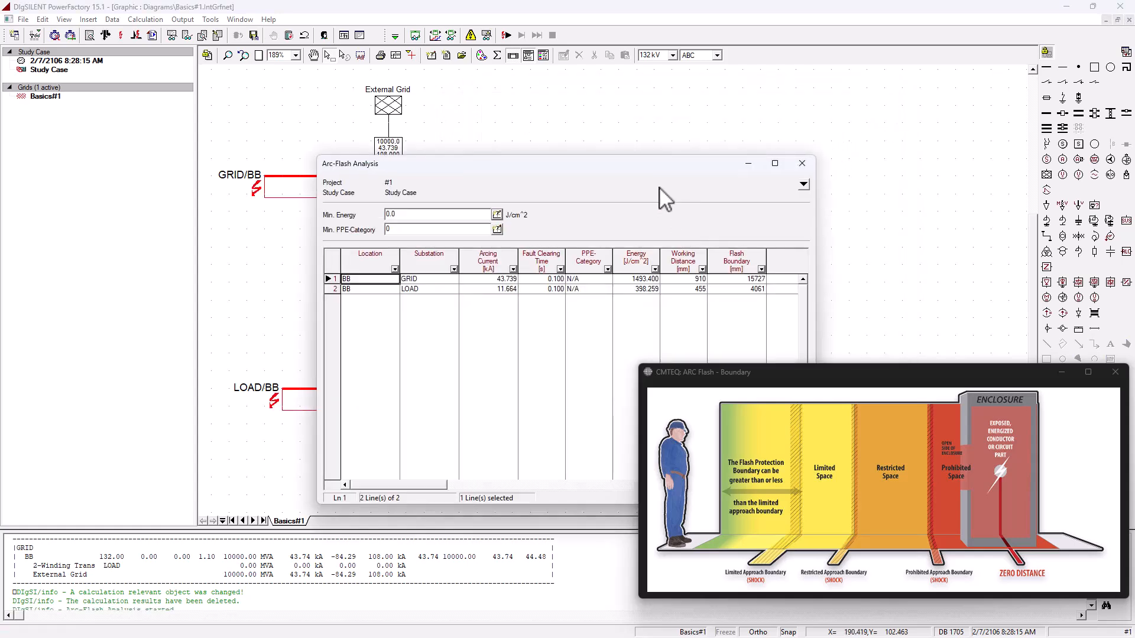
{"action": "left_click_drag", "start_coordinate": [652, 177], "coordinate": [856, 86]}
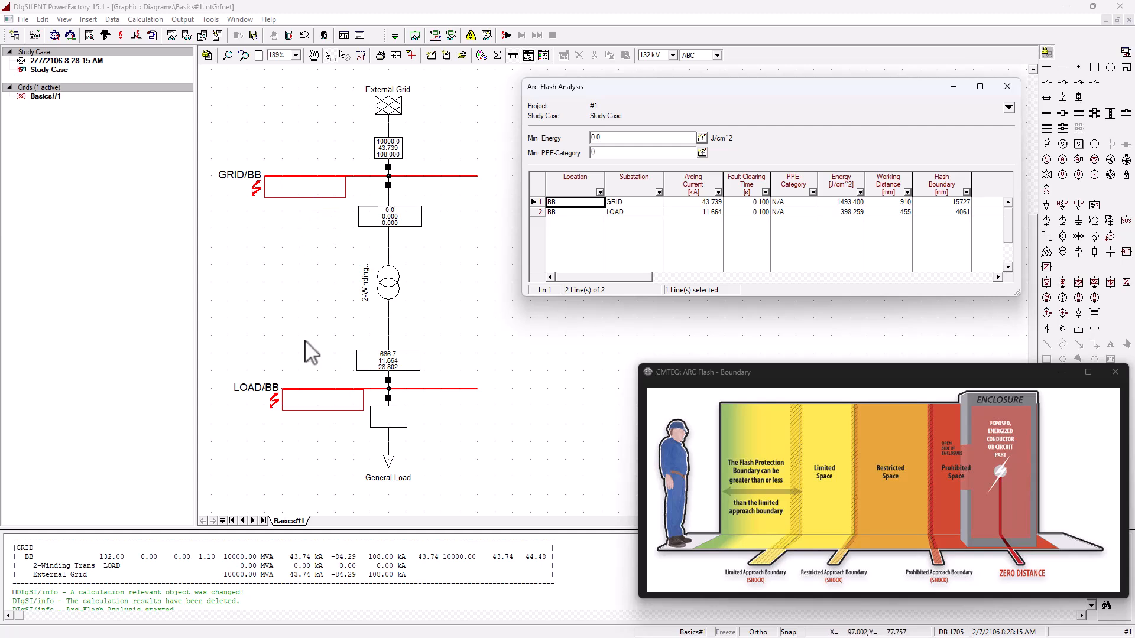
- Examine the incident energy and PPE category of the GRID and LOAD busbars in the arc-flash report
{"action": "left_click", "coordinate": [628, 213]}
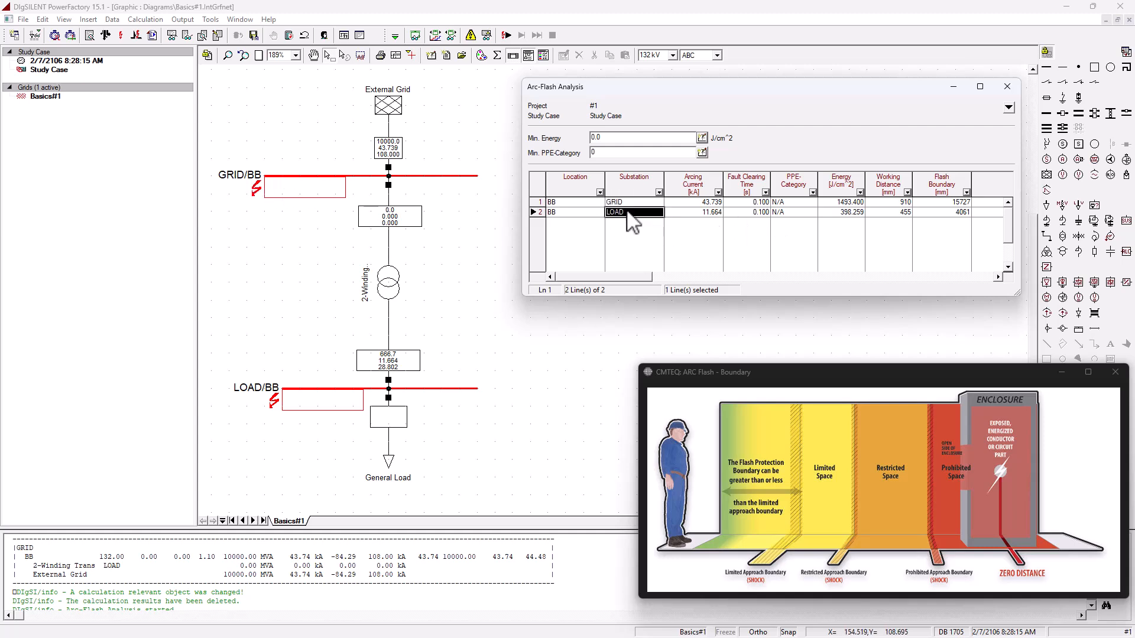
{"action": "left_click", "coordinate": [851, 204]}
{"action": "left_click", "coordinate": [791, 202]}
{"action": "left_click", "coordinate": [786, 214]}
{"action": "left_click", "coordinate": [787, 203]}
{"action": "left_click", "coordinate": [787, 213]}
{"action": "left_click", "coordinate": [787, 203]}
{"action": "left_click", "coordinate": [786, 212]}
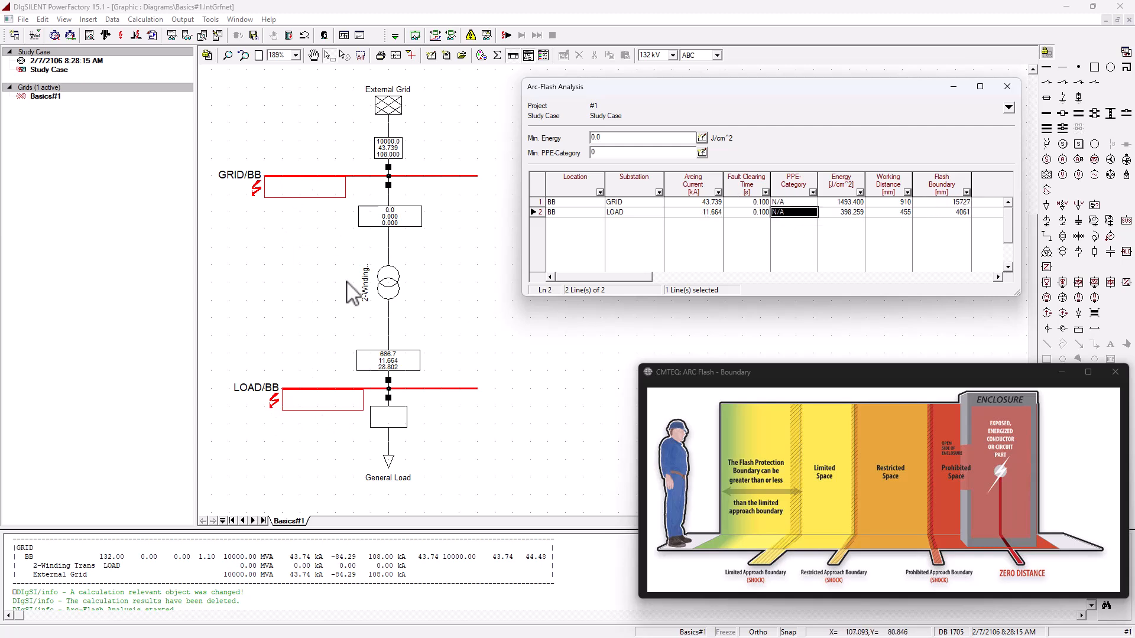
- Add arcing current, incident energy, flash boundary and required PPE category to the short-circuit node result box format of LOAD/BB
{"action": "left_click", "coordinate": [304, 405]}
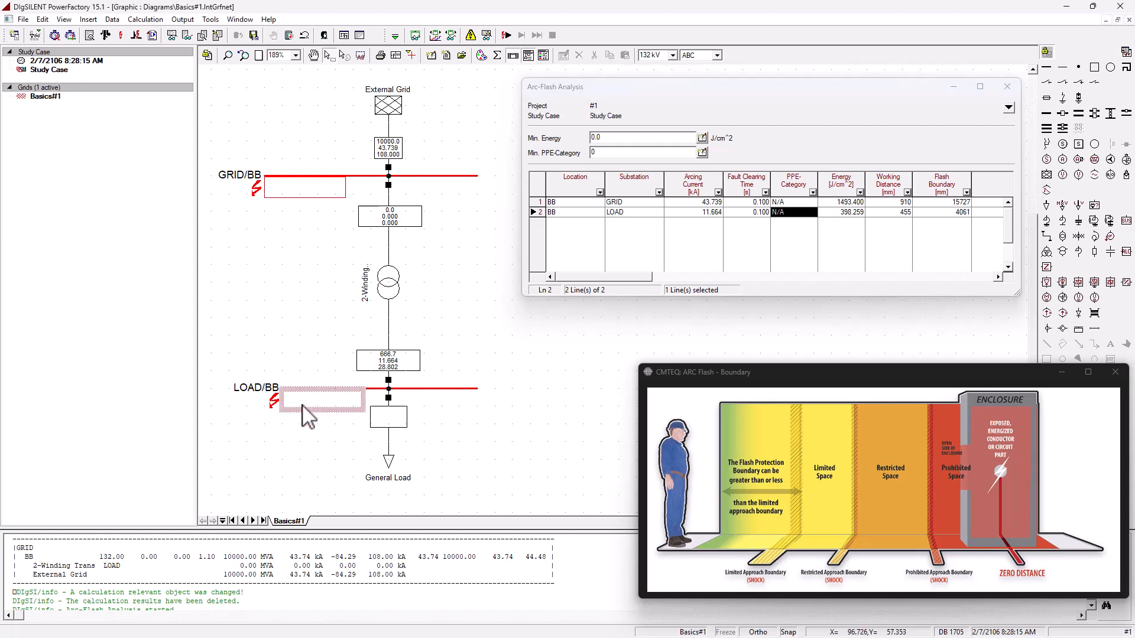
{"action": "right_click", "coordinate": [318, 398]}
{"action": "left_click", "coordinate": [300, 278]}
{"action": "left_click", "coordinate": [300, 194]}
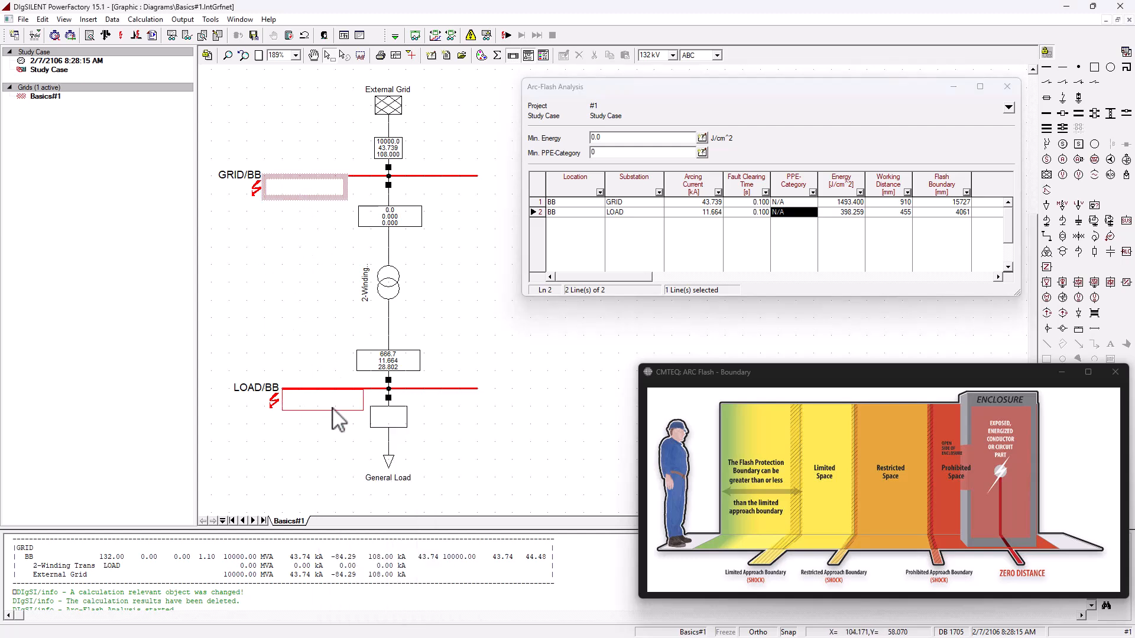
{"action": "left_click", "coordinate": [330, 406]}
{"action": "right_click", "coordinate": [327, 406]}
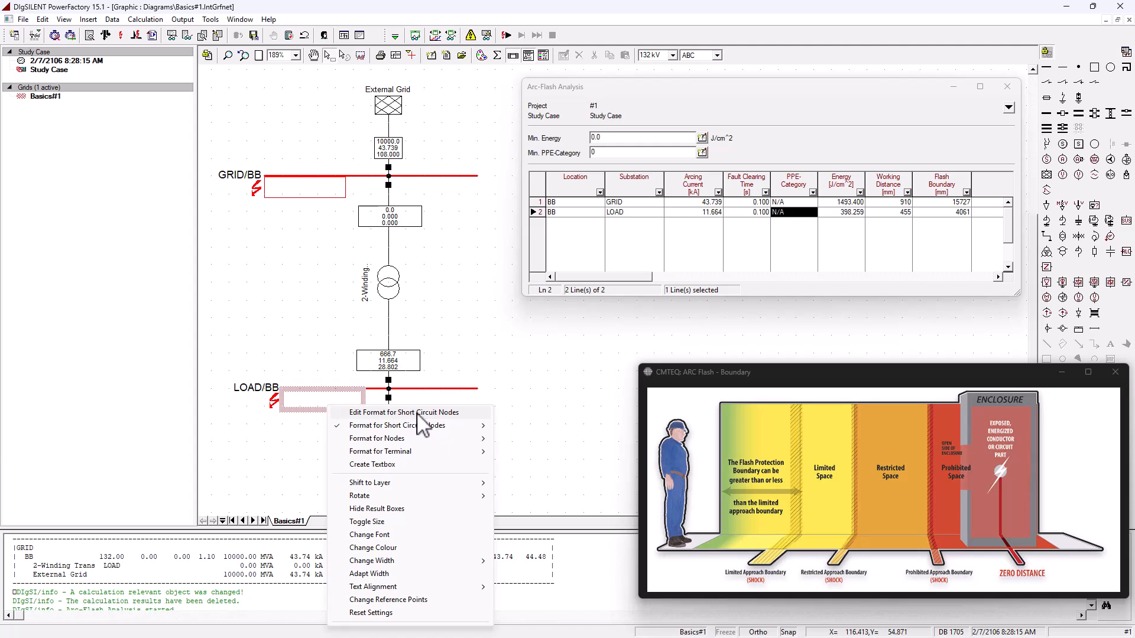
{"action": "left_click", "coordinate": [425, 412]}
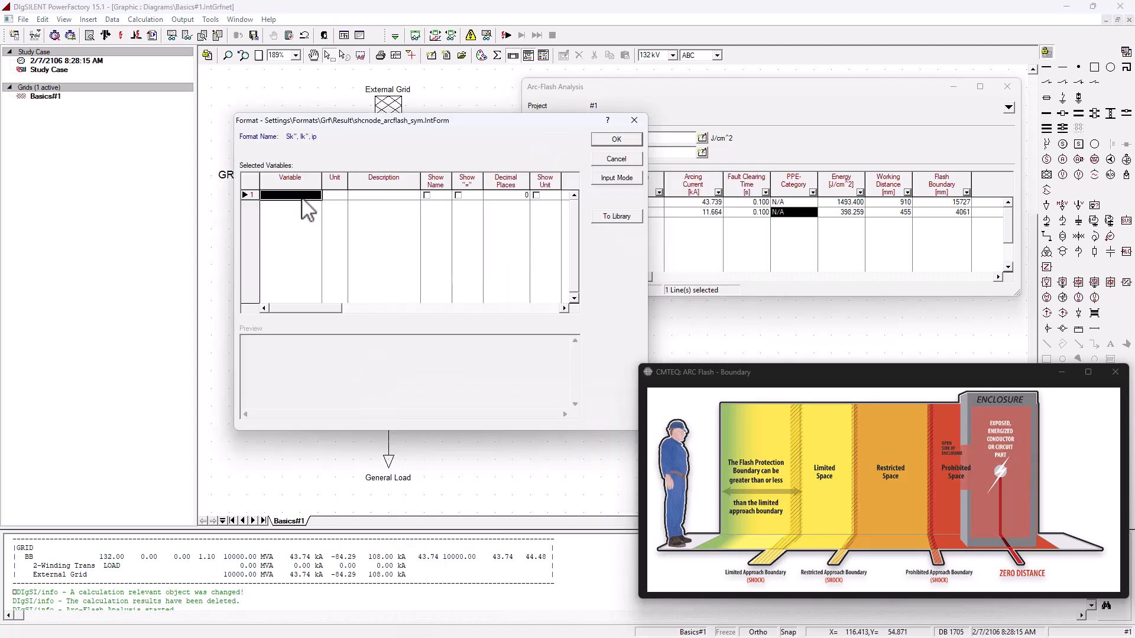
{"action": "double_click", "coordinate": [304, 207]}
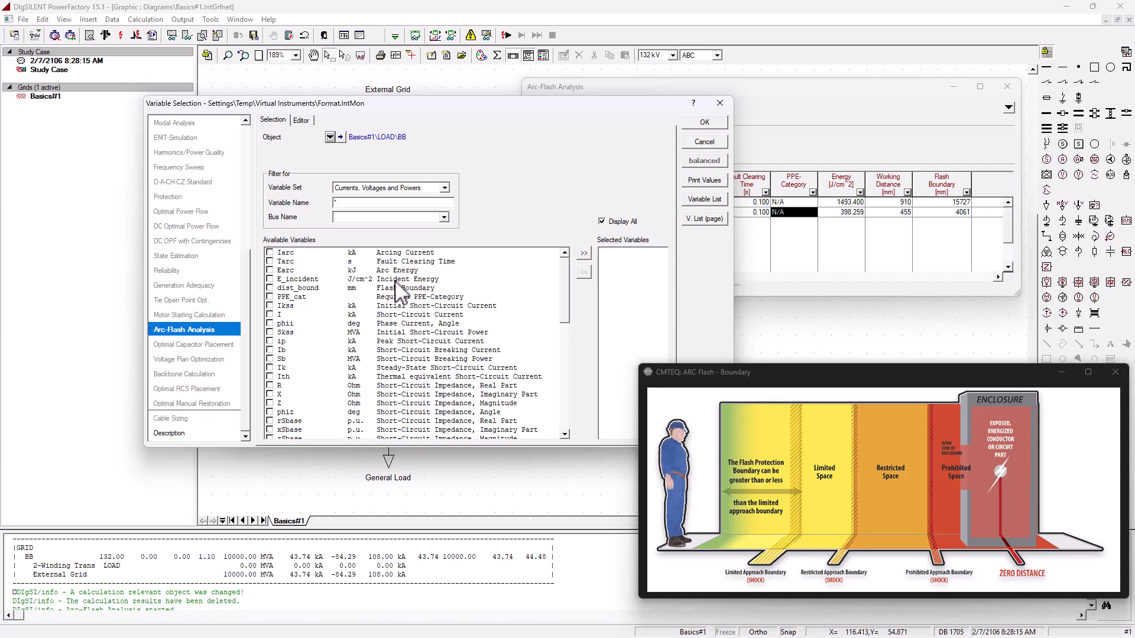
{"action": "left_click", "coordinate": [271, 254]}
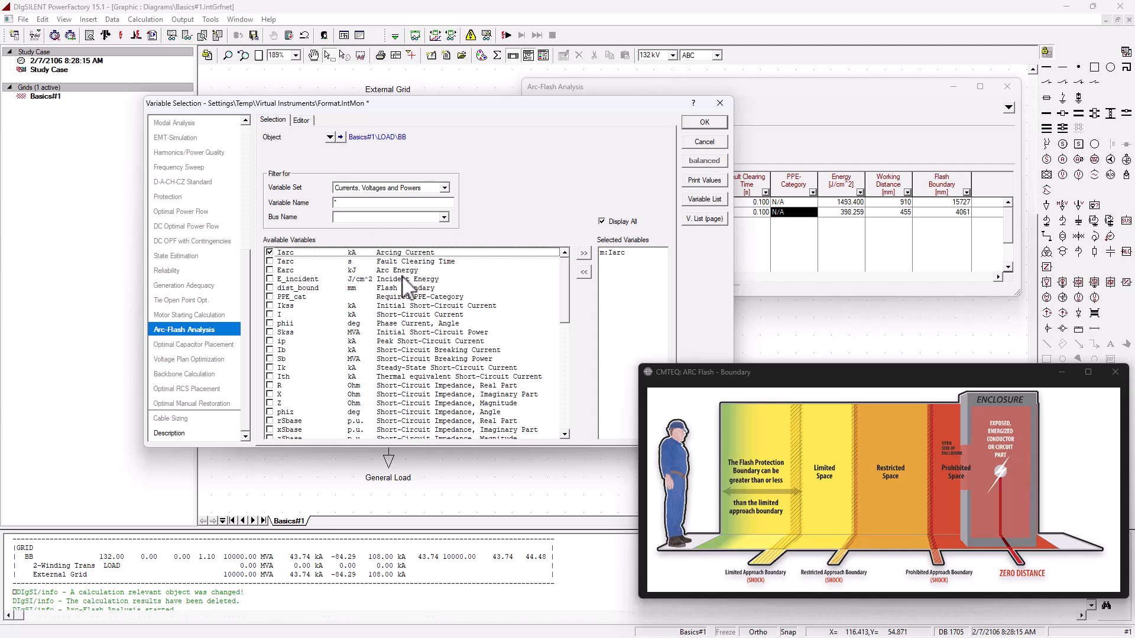
{"action": "left_click", "coordinate": [270, 279]}
{"action": "left_click", "coordinate": [704, 122]}
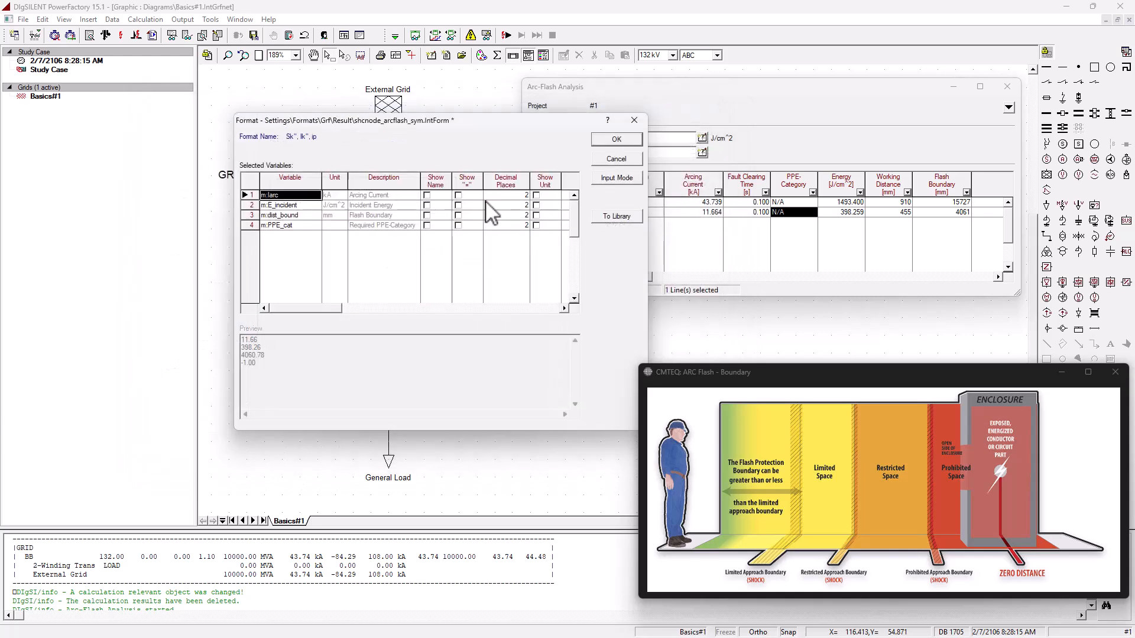
- Show the name and equals sign for all four variables in the result box format
{"action": "left_click", "coordinate": [432, 197]}
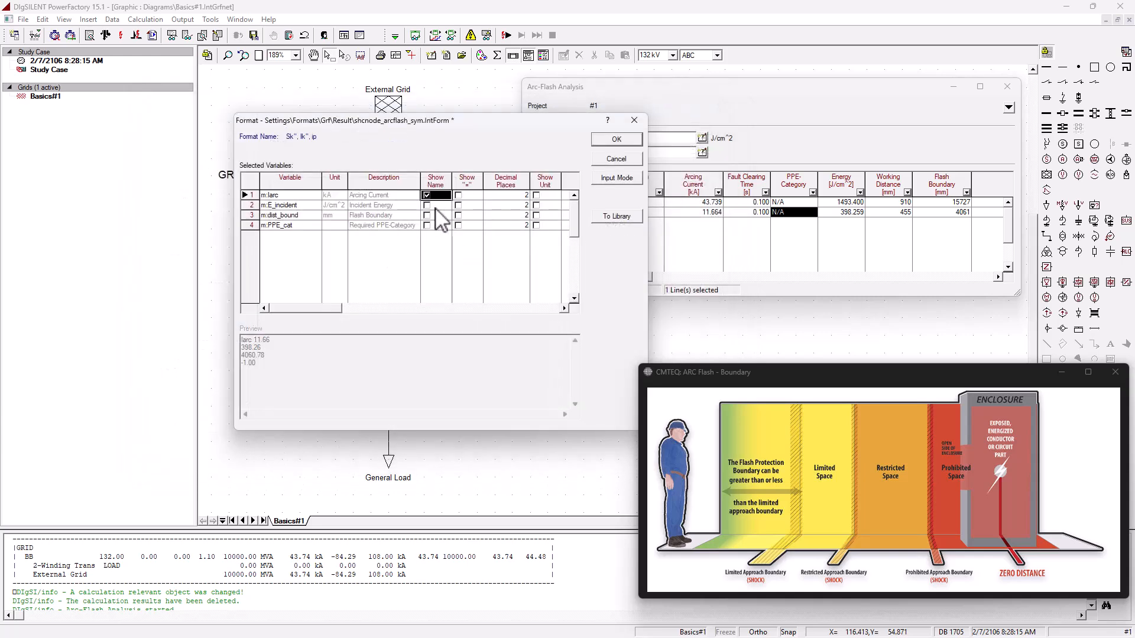
{"action": "left_click", "coordinate": [436, 207]}
{"action": "left_click", "coordinate": [435, 215]}
{"action": "left_click", "coordinate": [432, 225]}
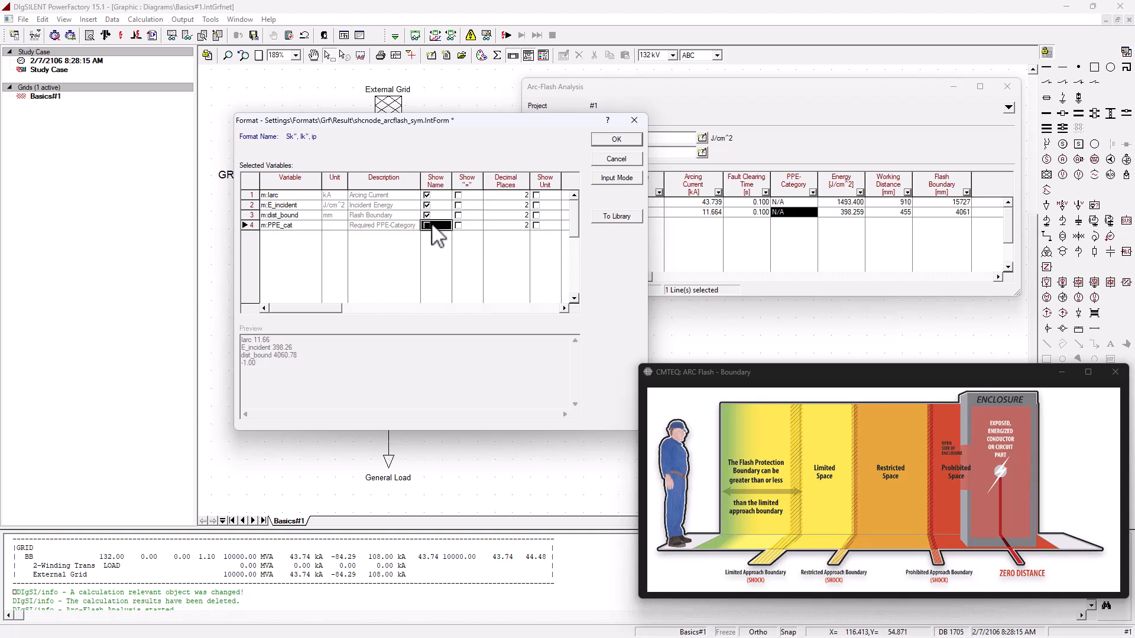
{"action": "left_click", "coordinate": [465, 227]}
{"action": "left_click", "coordinate": [470, 218]}
{"action": "left_click", "coordinate": [472, 217]}
{"action": "left_click", "coordinate": [471, 207]}
{"action": "double_click", "coordinate": [468, 196]}
{"action": "left_click", "coordinate": [466, 206]}
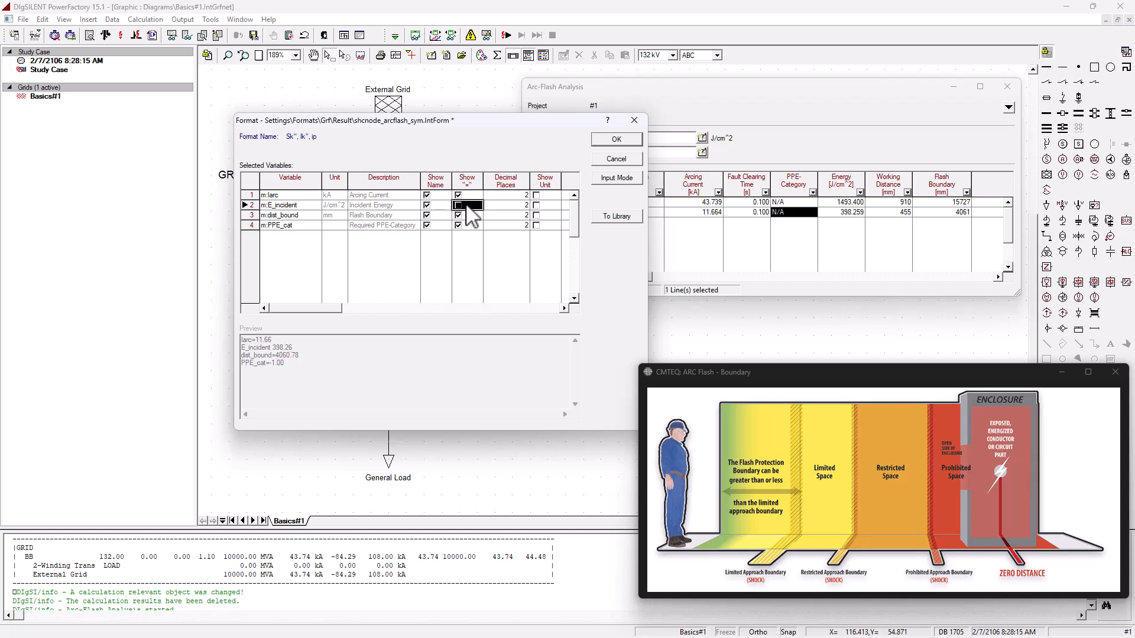
- Show the units of arcing current, incident energy and flash boundary, and accept the result box format
{"action": "left_click", "coordinate": [537, 195]}
{"action": "left_click", "coordinate": [547, 206]}
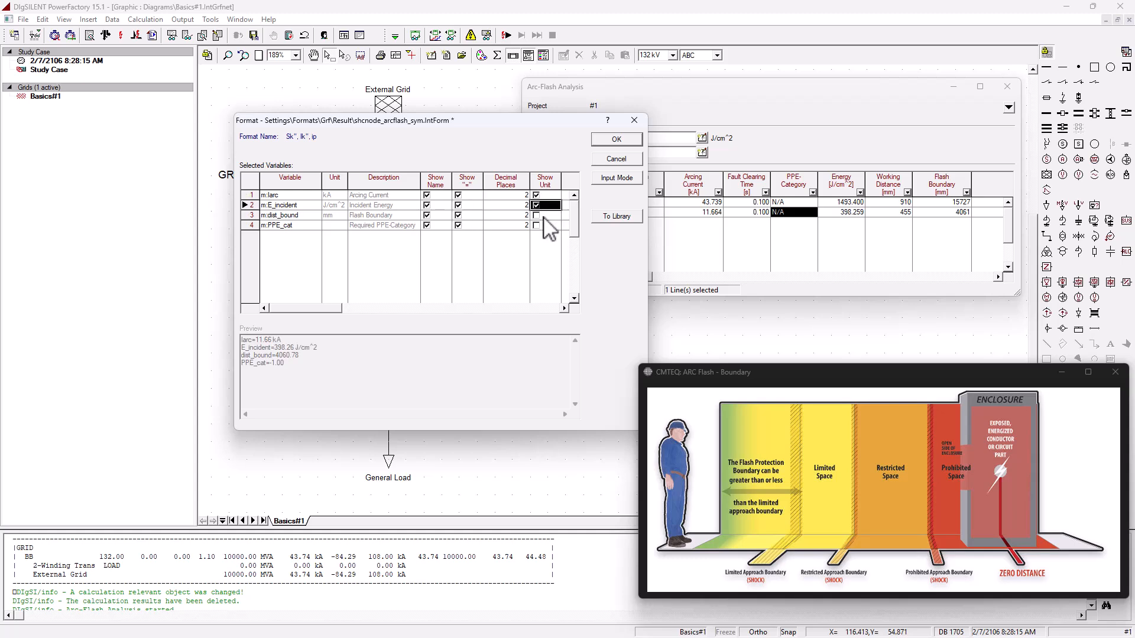
{"action": "left_click", "coordinate": [544, 216]}
{"action": "left_click", "coordinate": [544, 226]}
{"action": "left_click", "coordinate": [541, 217]}
{"action": "left_click", "coordinate": [617, 139]}
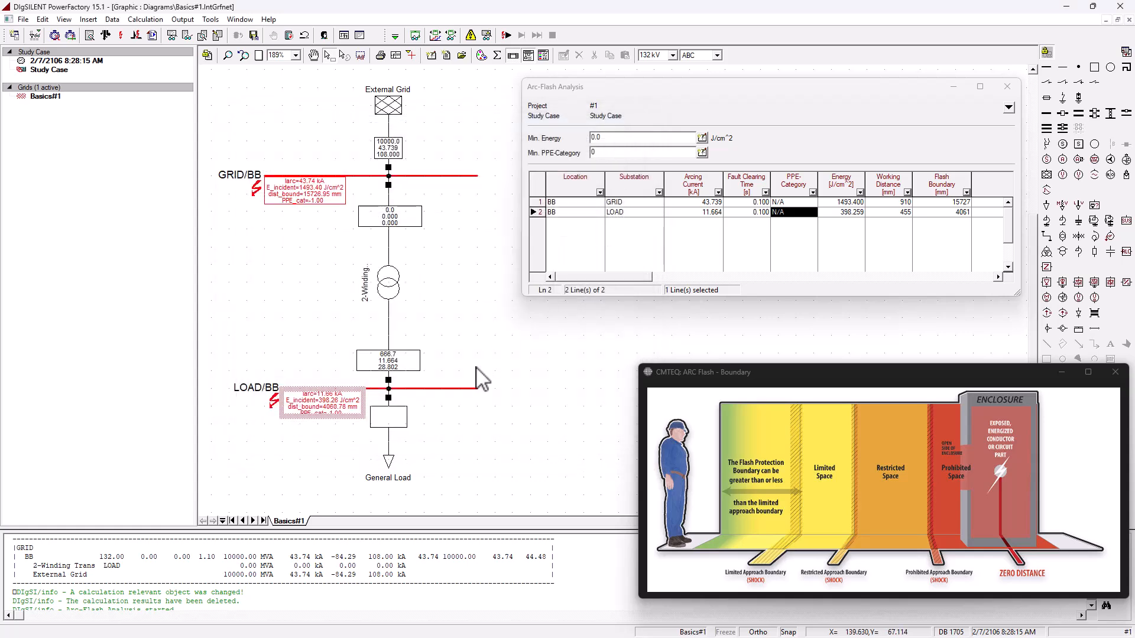
{"action": "left_click", "coordinate": [486, 387]}
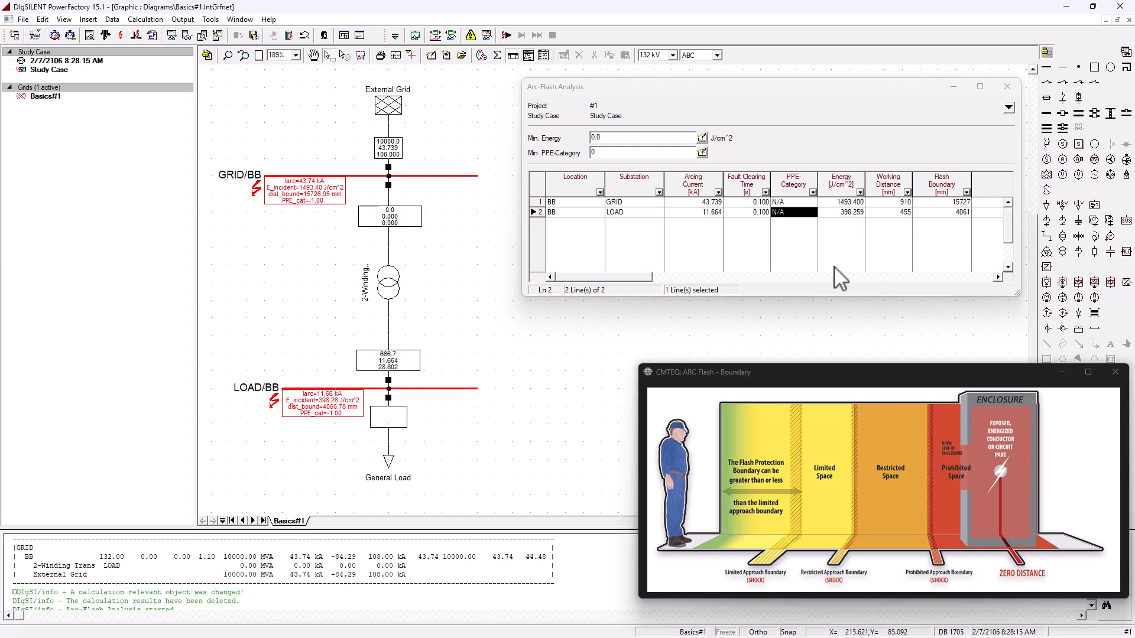
- Set LOAD/BB's arc-flash working distance to 1200 mm in its protection data and accept the change
{"action": "left_click", "coordinate": [853, 214]}
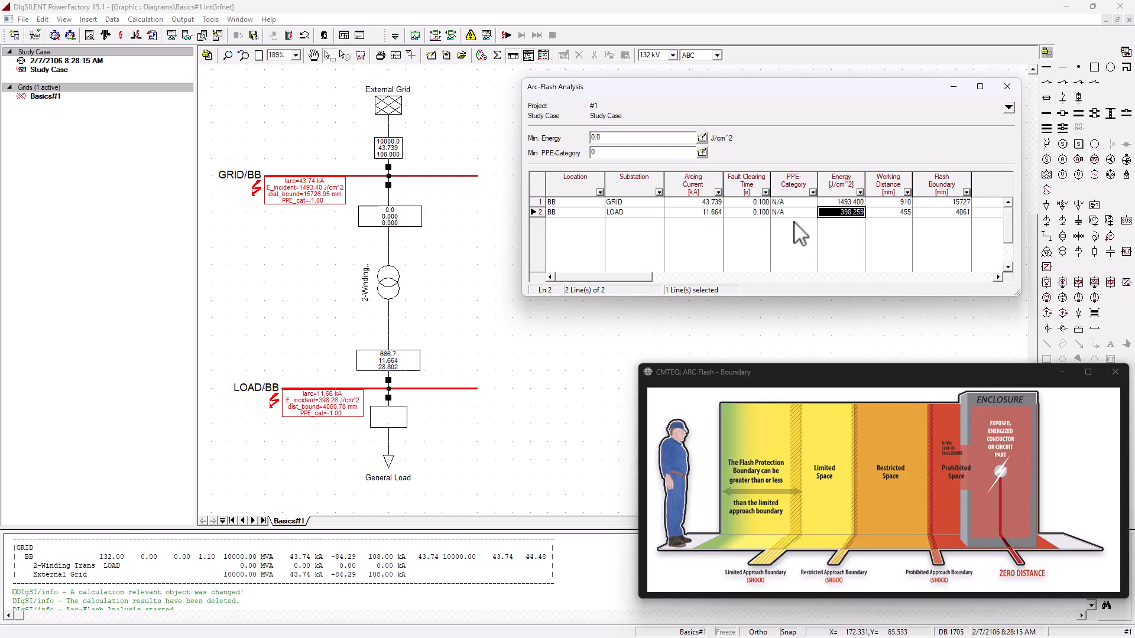
{"action": "left_click", "coordinate": [855, 202]}
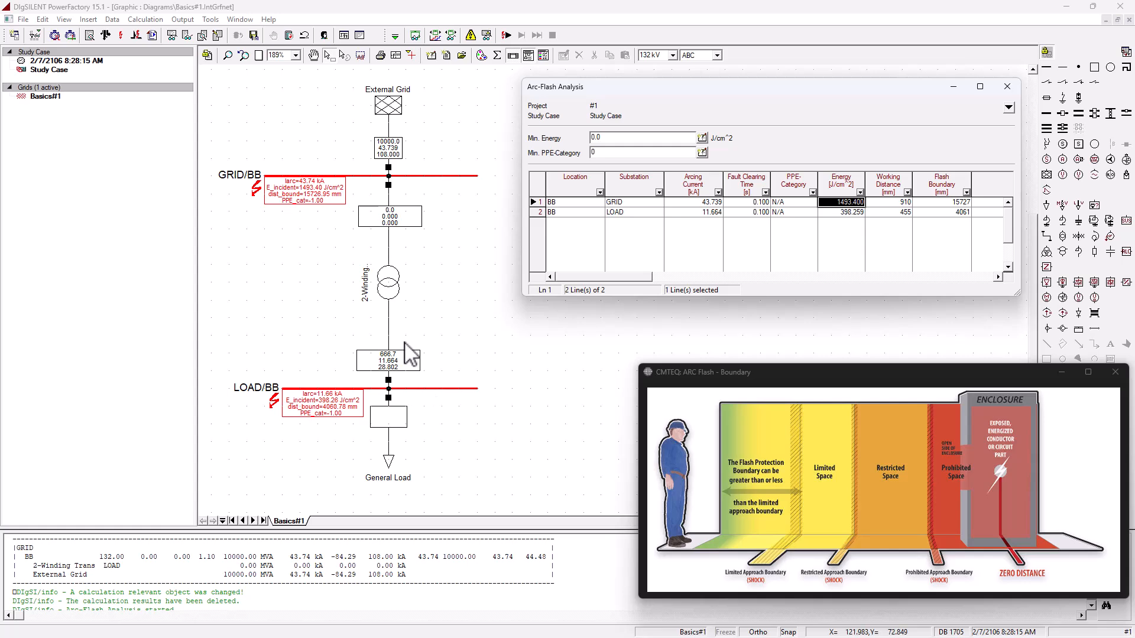
{"action": "double_click", "coordinate": [413, 390]}
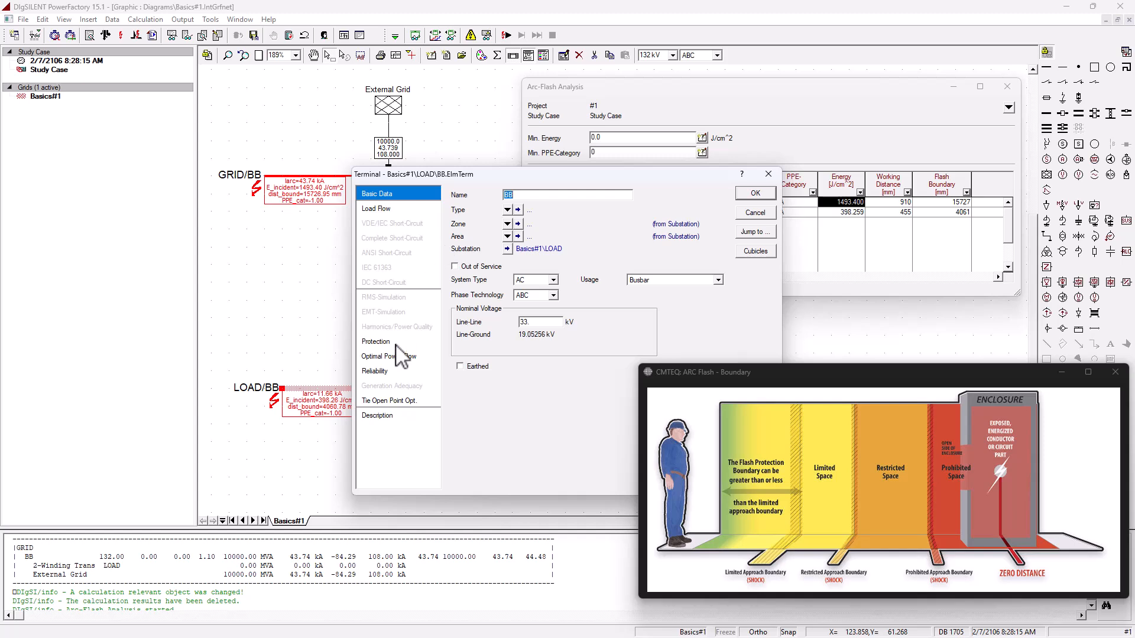
{"action": "left_click", "coordinate": [383, 341]}
{"action": "double_click", "coordinate": [552, 292]}
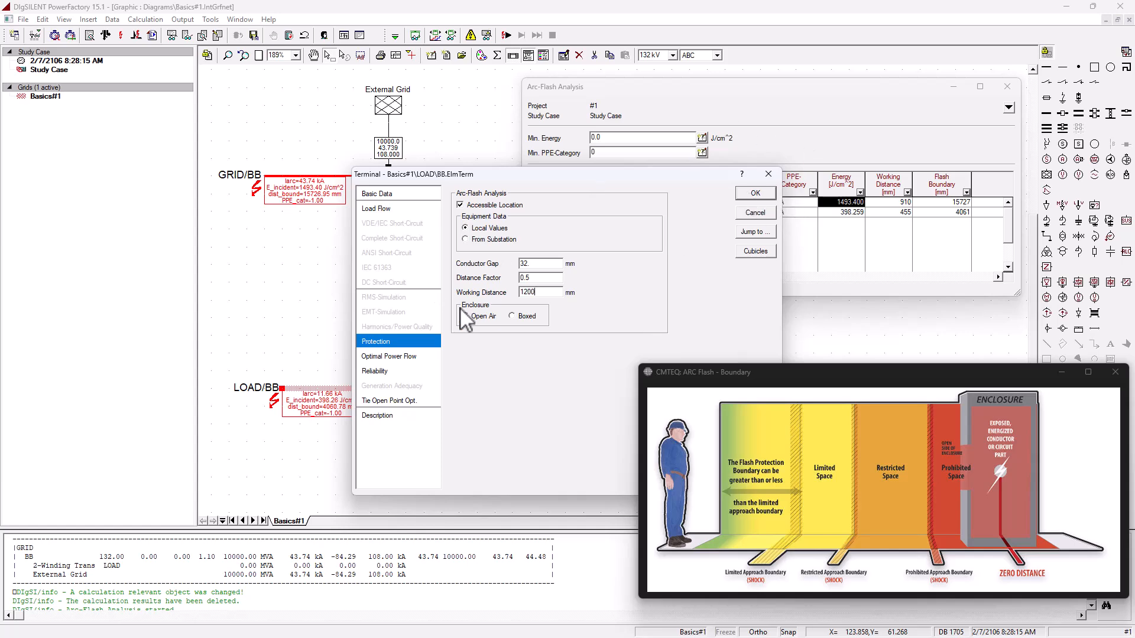
{"action": "left_click", "coordinate": [744, 195]}
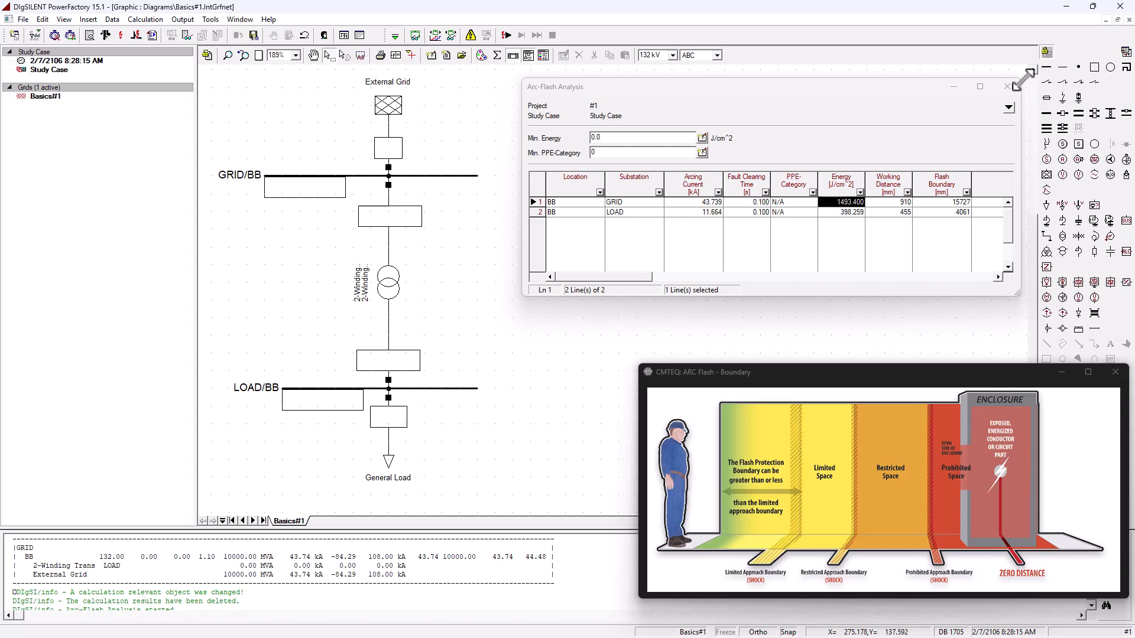
- Close the old arc-flash report, rerun the analysis, and check the result boxes of both busbars
{"action": "left_click", "coordinate": [1008, 87]}
{"action": "left_click", "coordinate": [470, 36]}
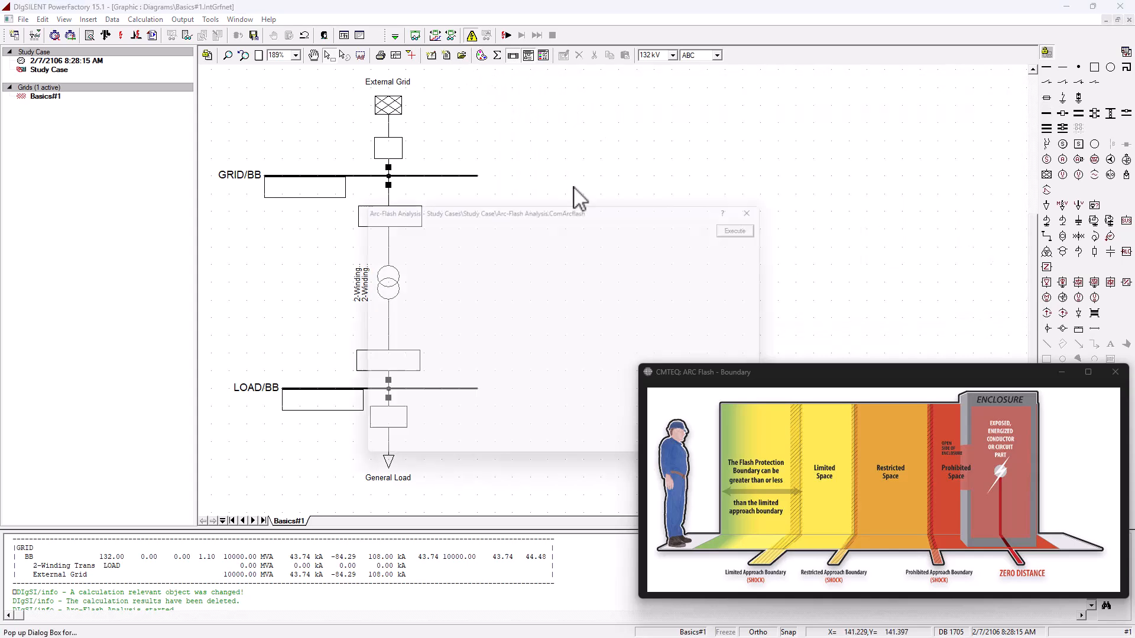
{"action": "left_click", "coordinate": [740, 222]}
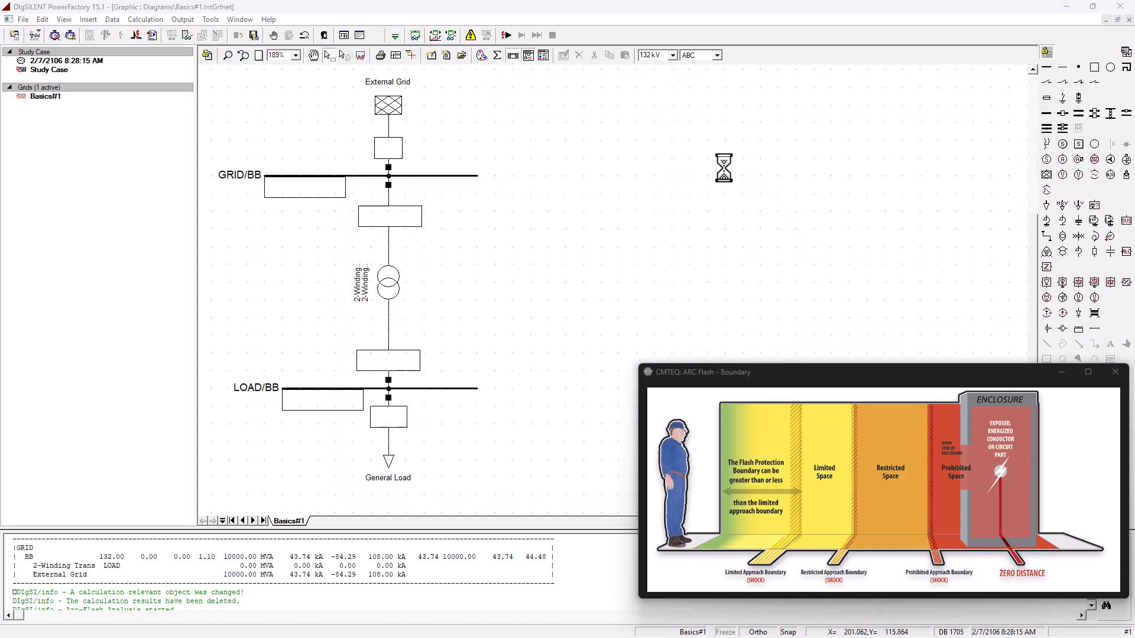
{"action": "left_click_drag", "start_coordinate": [683, 165], "coordinate": [898, 66]}
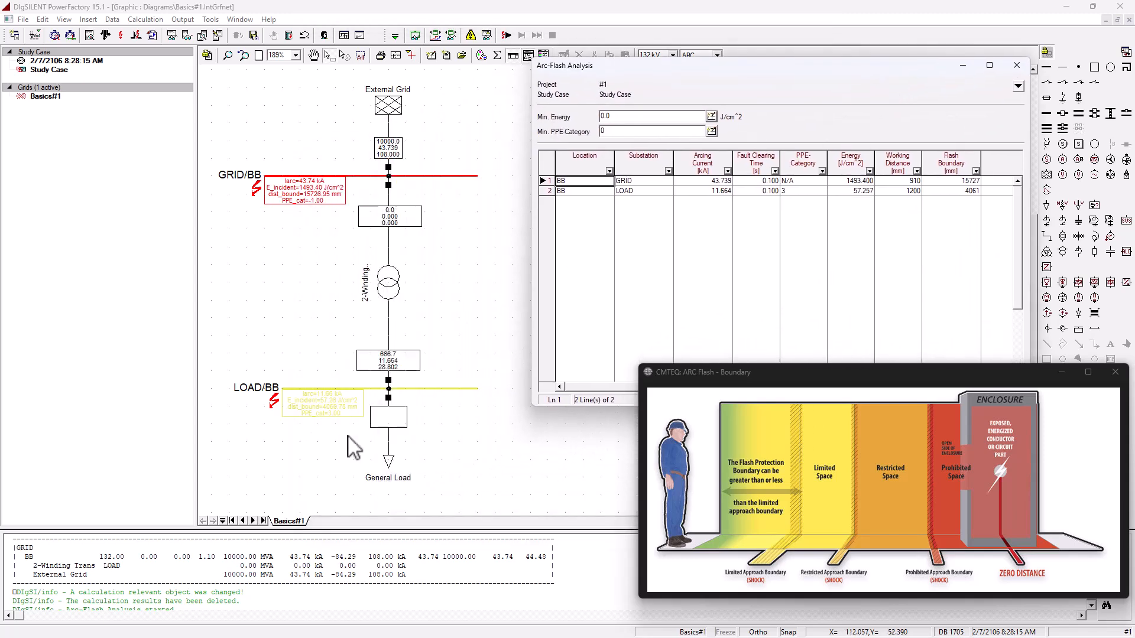
{"action": "mouse_move", "coordinate": [334, 417]}
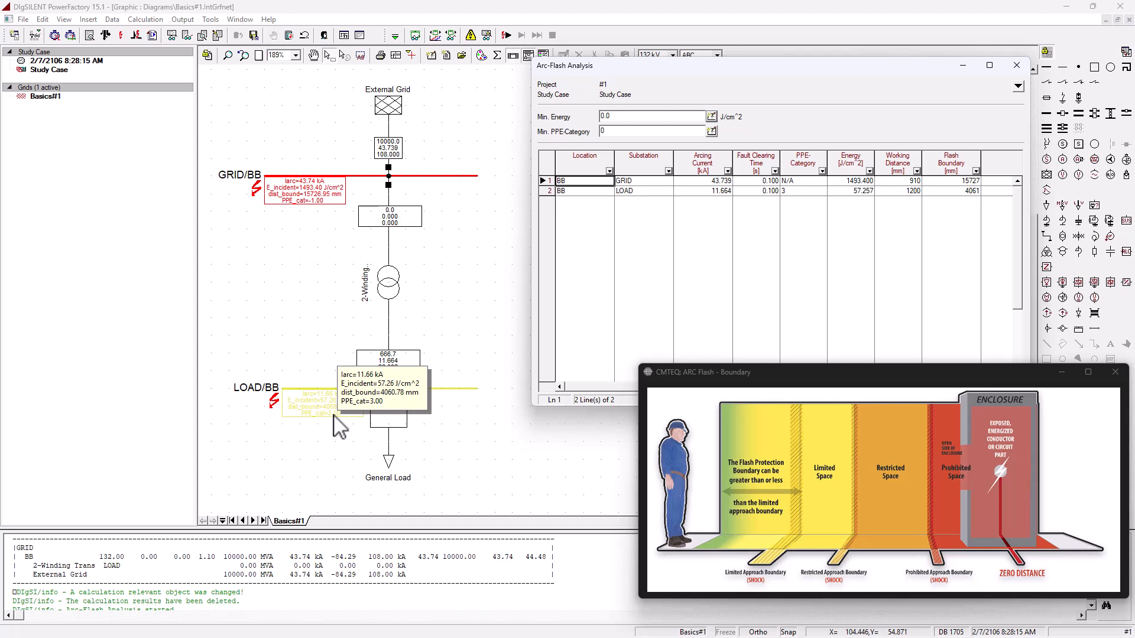
{"action": "mouse_move", "coordinate": [315, 202]}
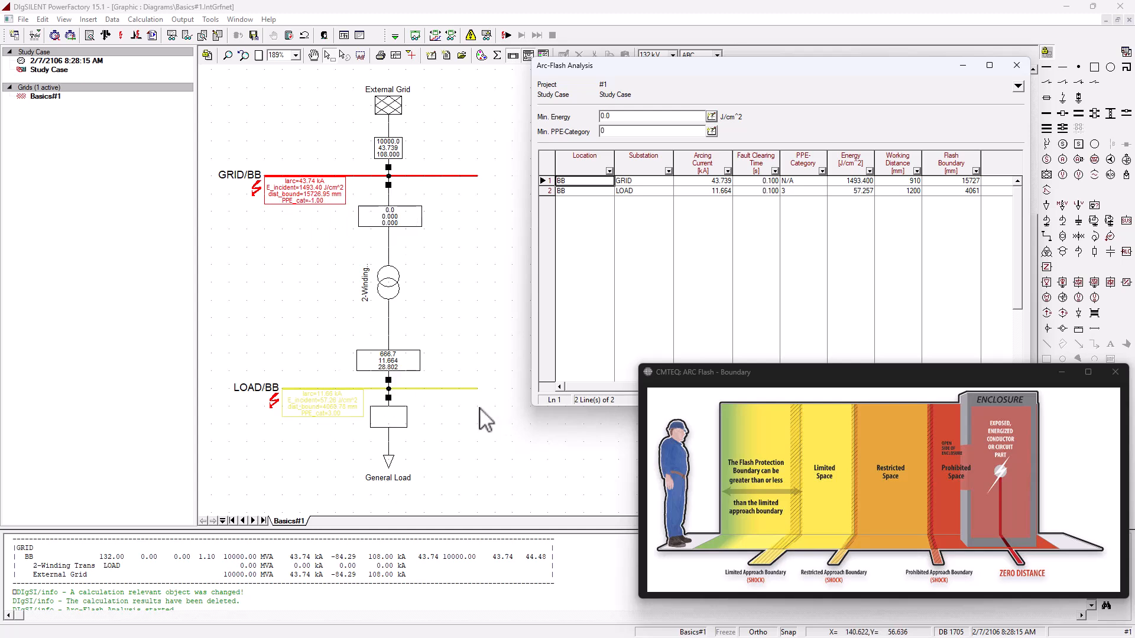
{"action": "left_click_drag", "start_coordinate": [758, 65], "coordinate": [752, 135]}
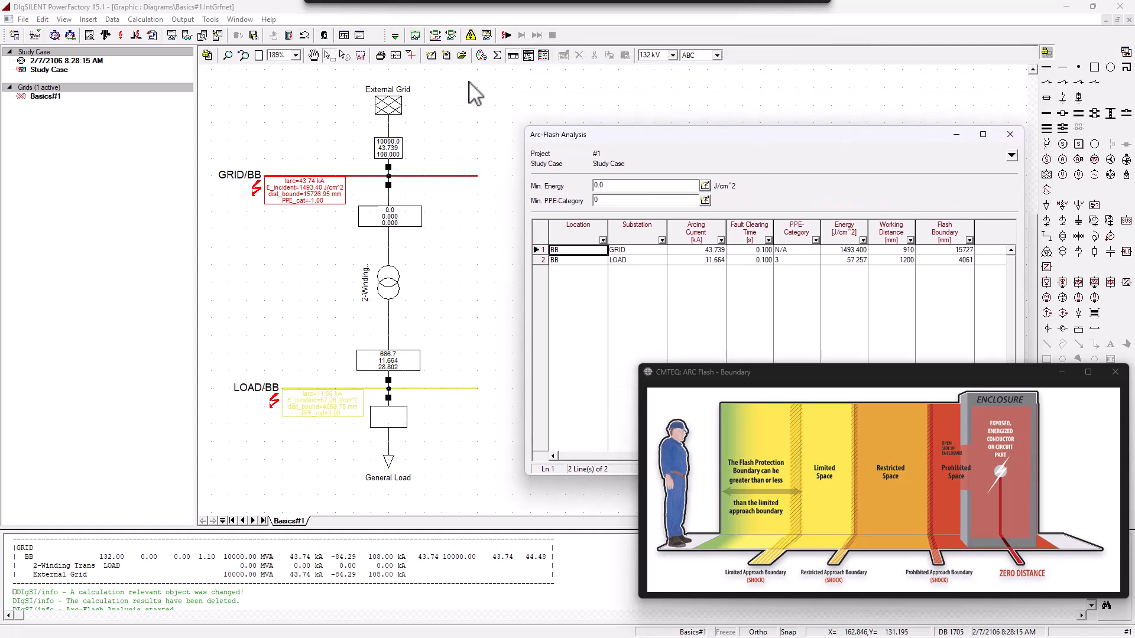
- Review the diagram colouring scheme for arc-flash analysis, including its incident energy colour scale
{"action": "left_click", "coordinate": [482, 55]}
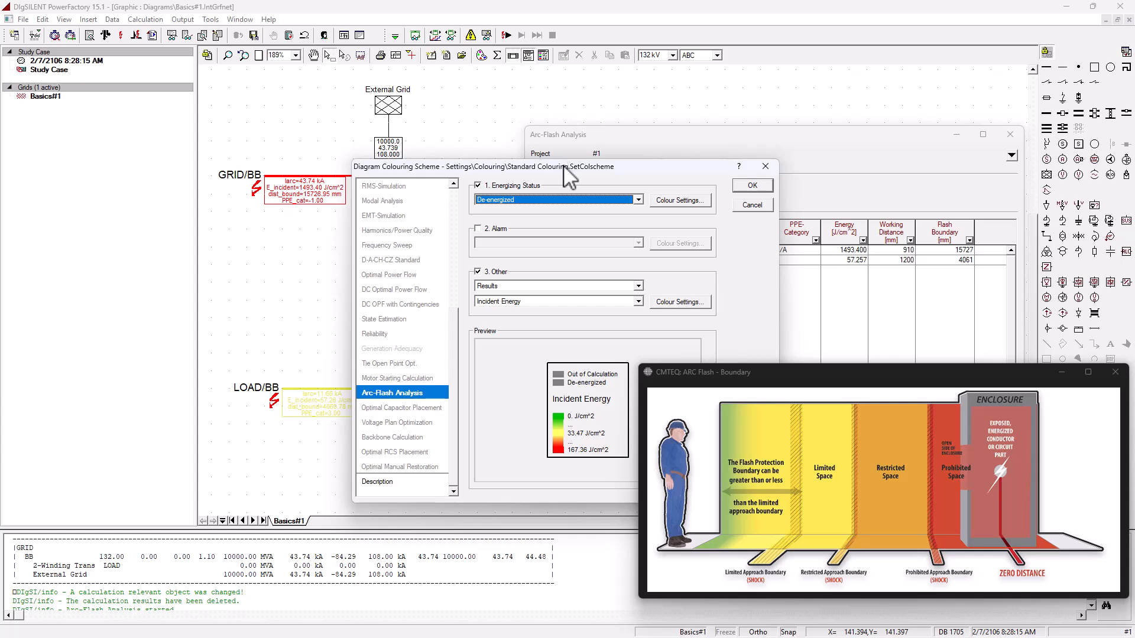
{"action": "left_click_drag", "start_coordinate": [565, 171], "coordinate": [452, 109]}
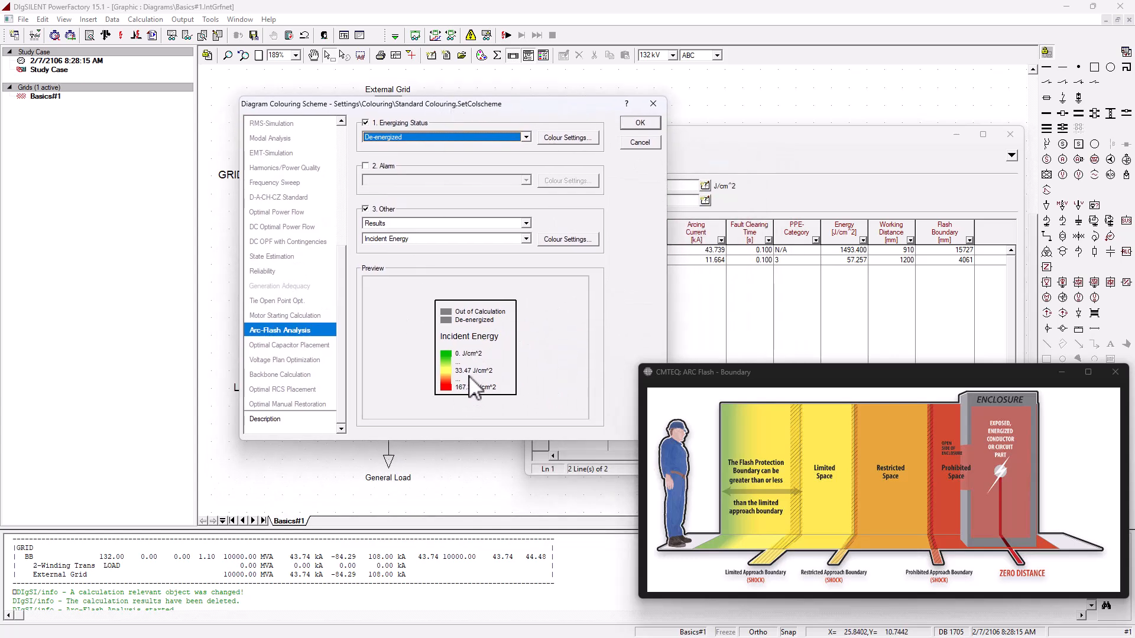
{"action": "left_click", "coordinate": [654, 122]}
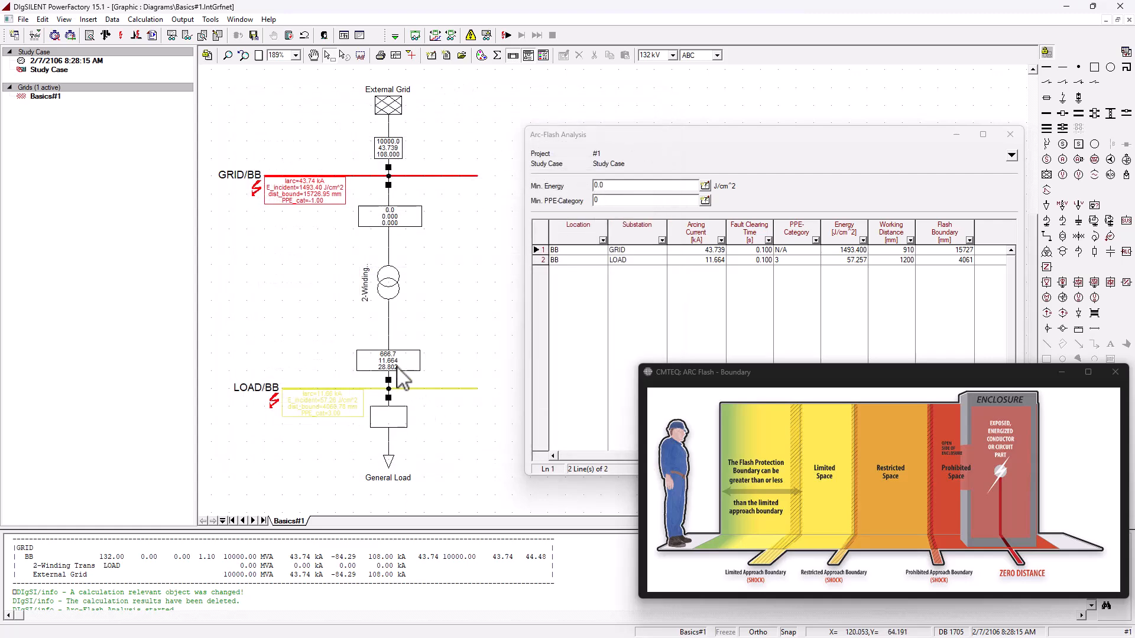
{"action": "left_click", "coordinate": [392, 285]}
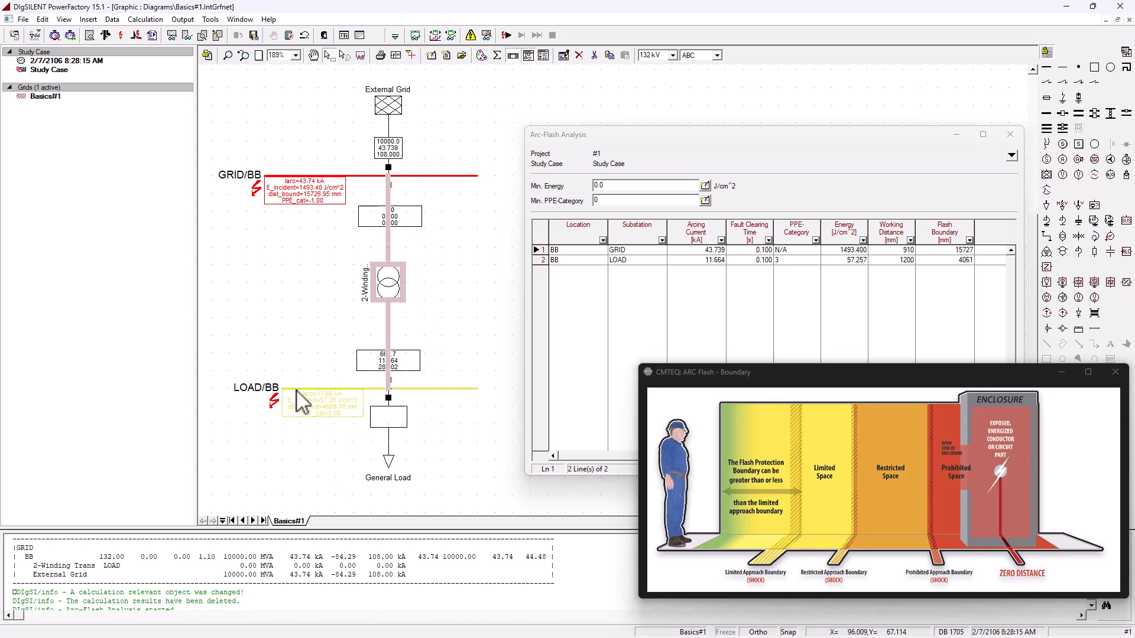
{"action": "left_click", "coordinate": [451, 280]}
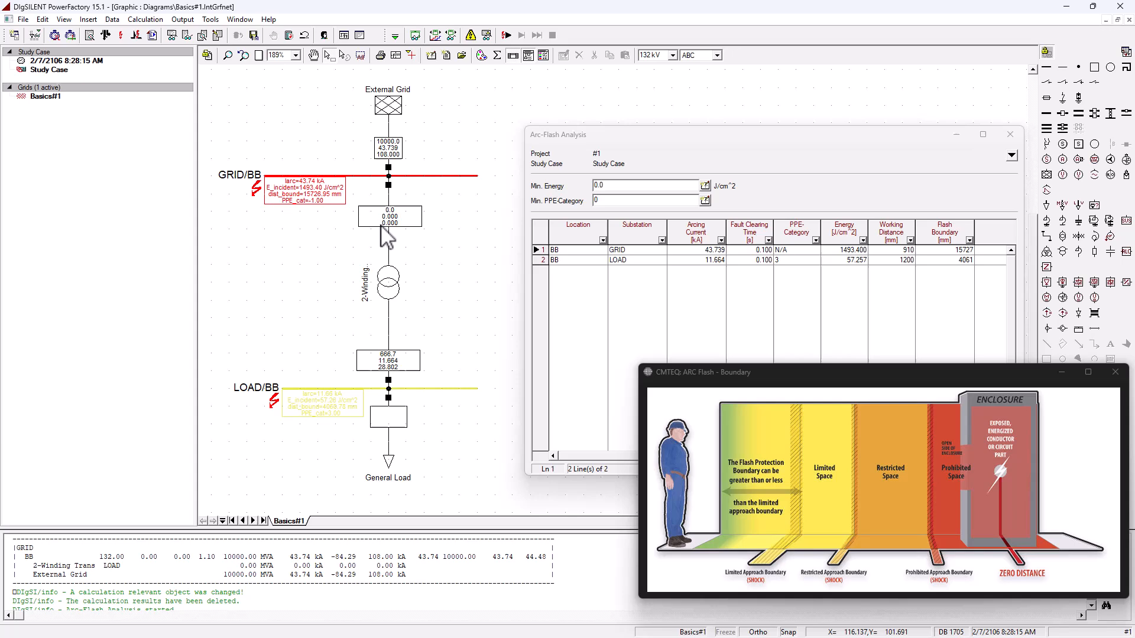
{"action": "left_click", "coordinate": [404, 389]}
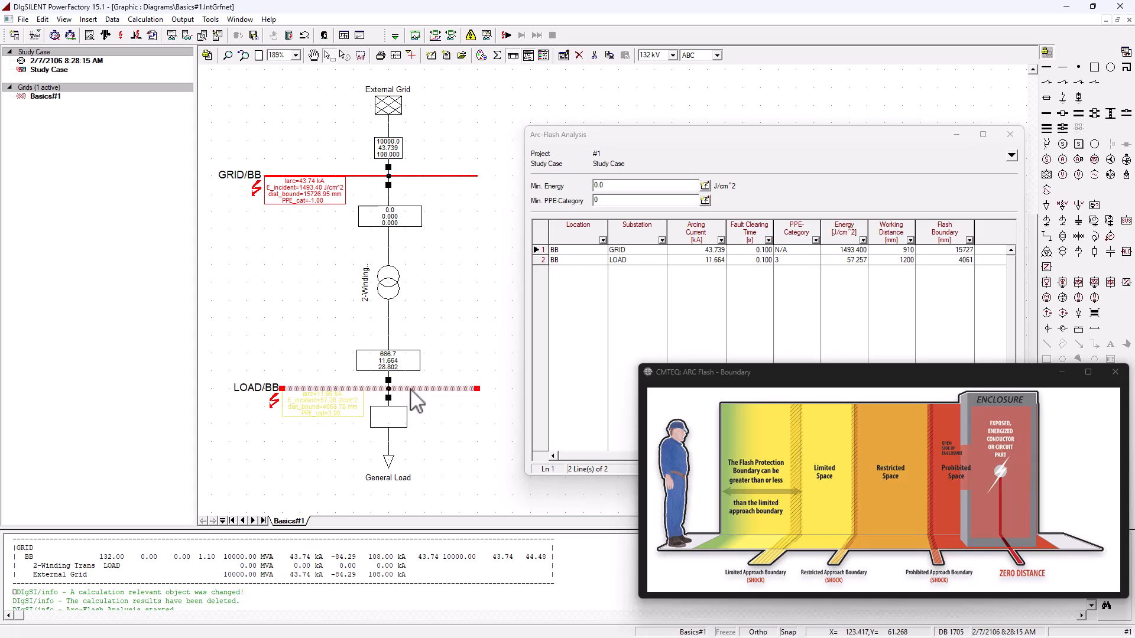
{"action": "left_click", "coordinate": [439, 281]}
- Set the positive-sequence short-circuit voltage uk of the 2-winding transformer's type to 1 % and accept the type and transformer changes
{"action": "double_click", "coordinate": [397, 290]}
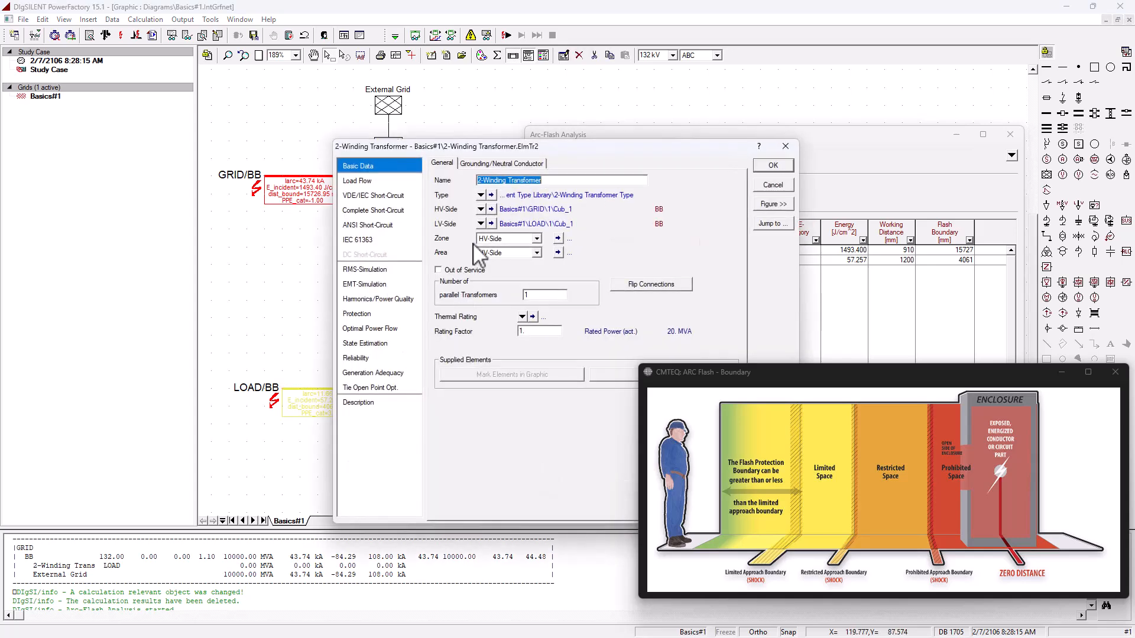
{"action": "left_click_drag", "start_coordinate": [552, 154], "coordinate": [427, 127]}
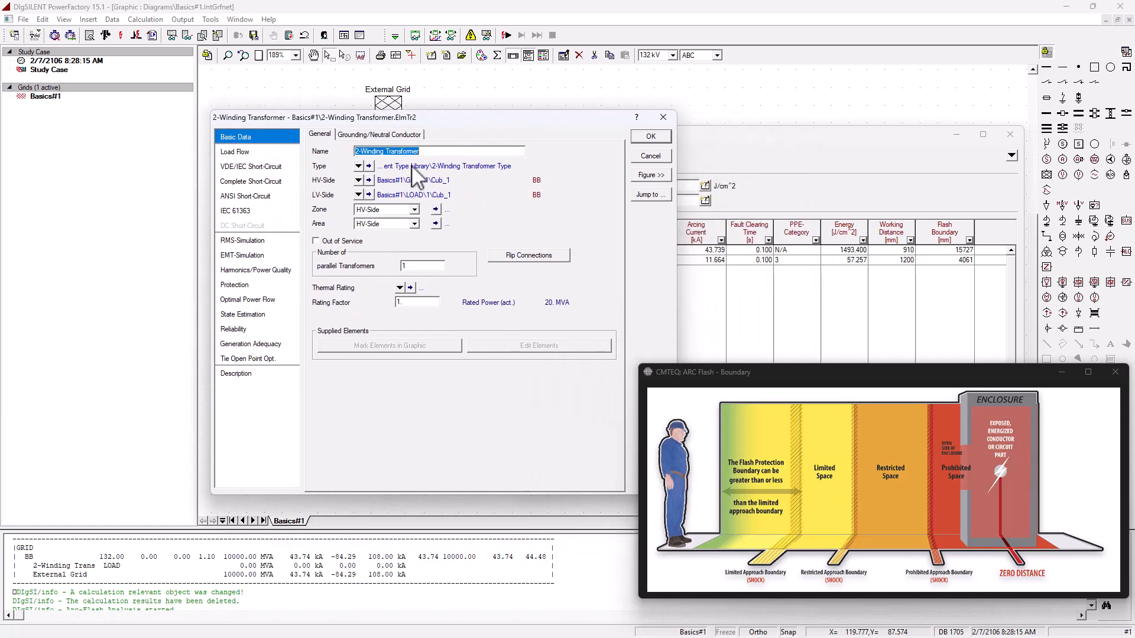
{"action": "left_click", "coordinate": [369, 166]}
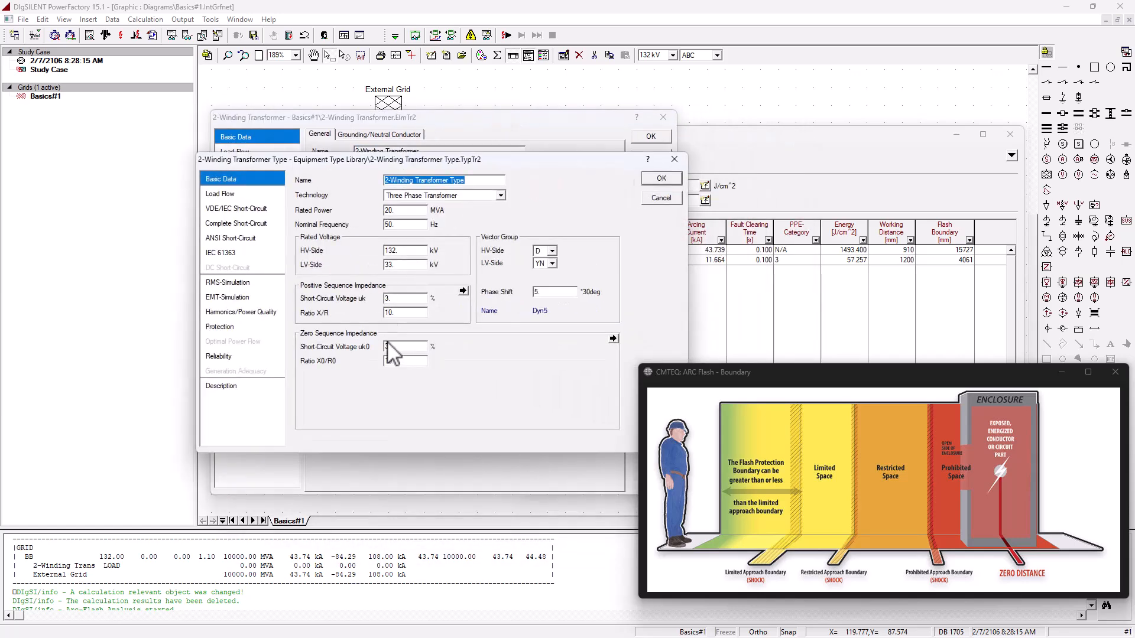
{"action": "double_click", "coordinate": [395, 299]}
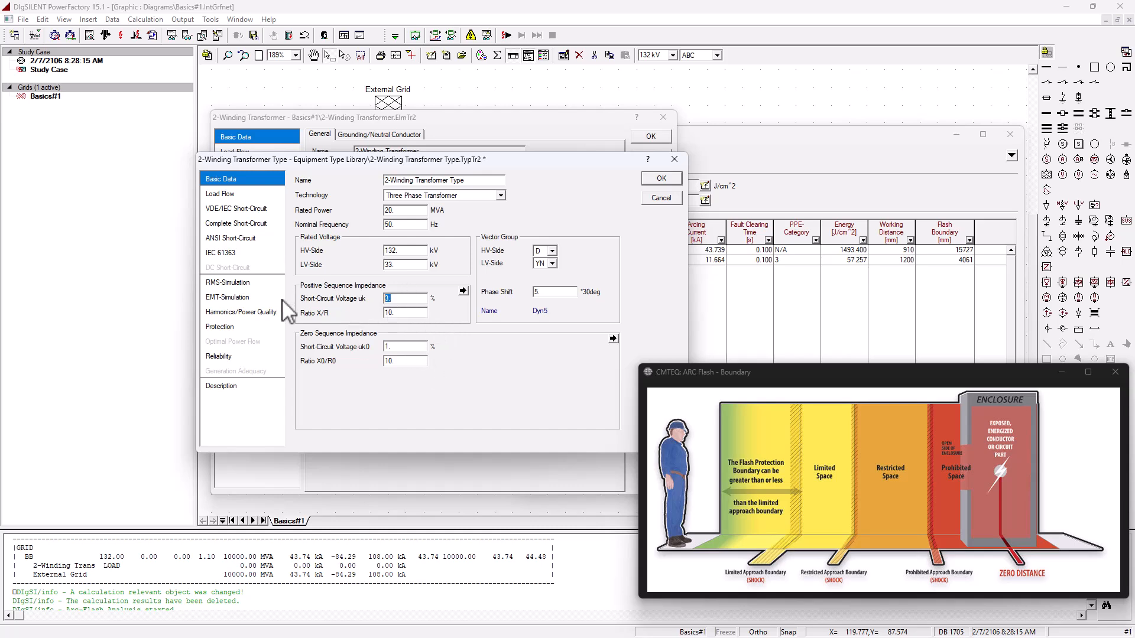
{"action": "type", "text": "1"}
{"action": "left_click", "coordinate": [662, 178]}
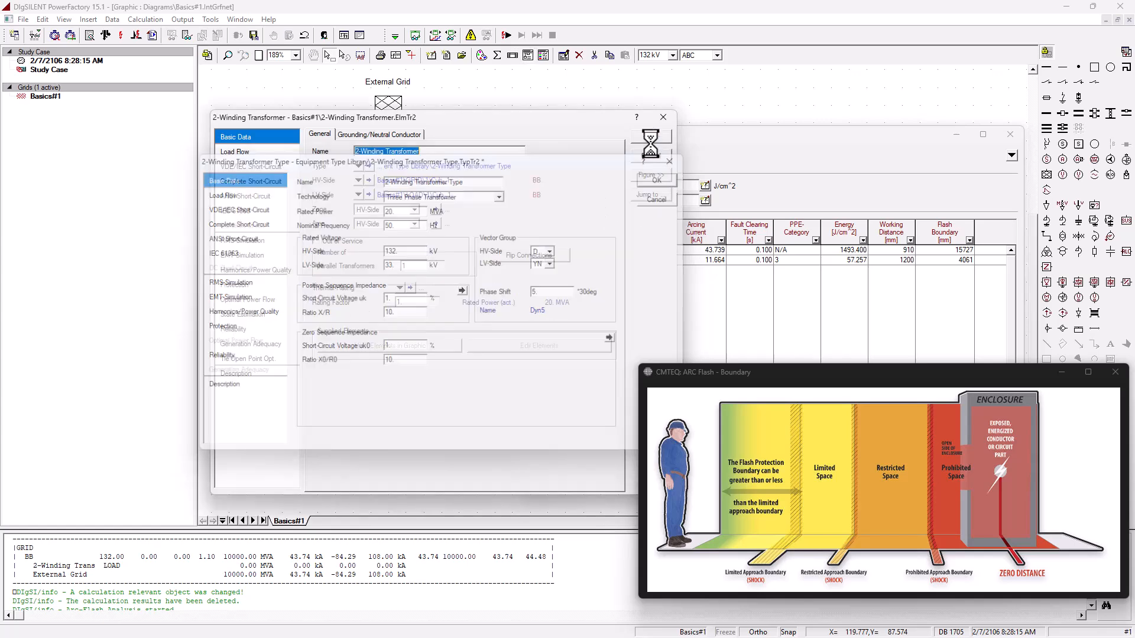
{"action": "left_click", "coordinate": [651, 136]}
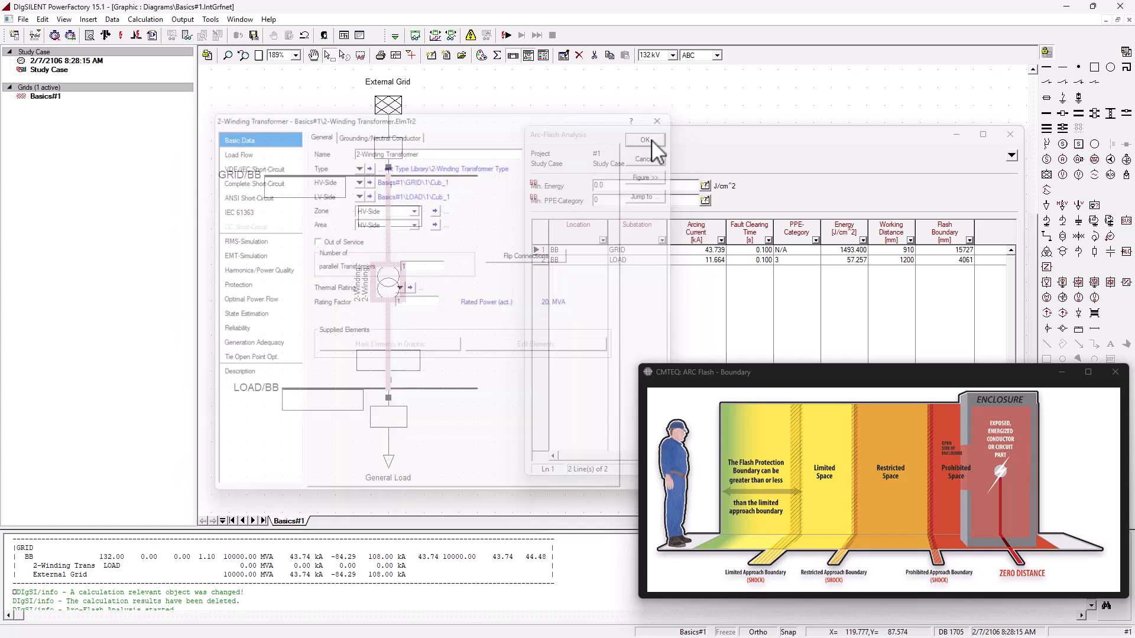
- Close the outdated arc-flash report, rerun the IEEE-1584 analysis at all accessible locations, and dismiss the new report to reveal the diagram
{"action": "left_click", "coordinate": [1009, 134]}
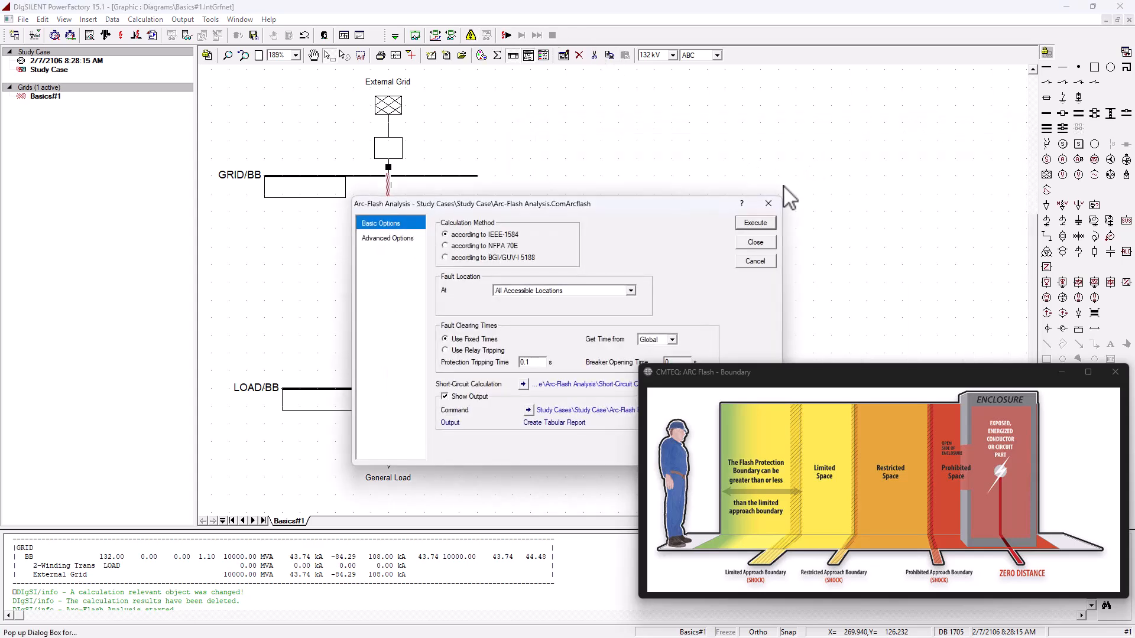
{"action": "left_click", "coordinate": [755, 222]}
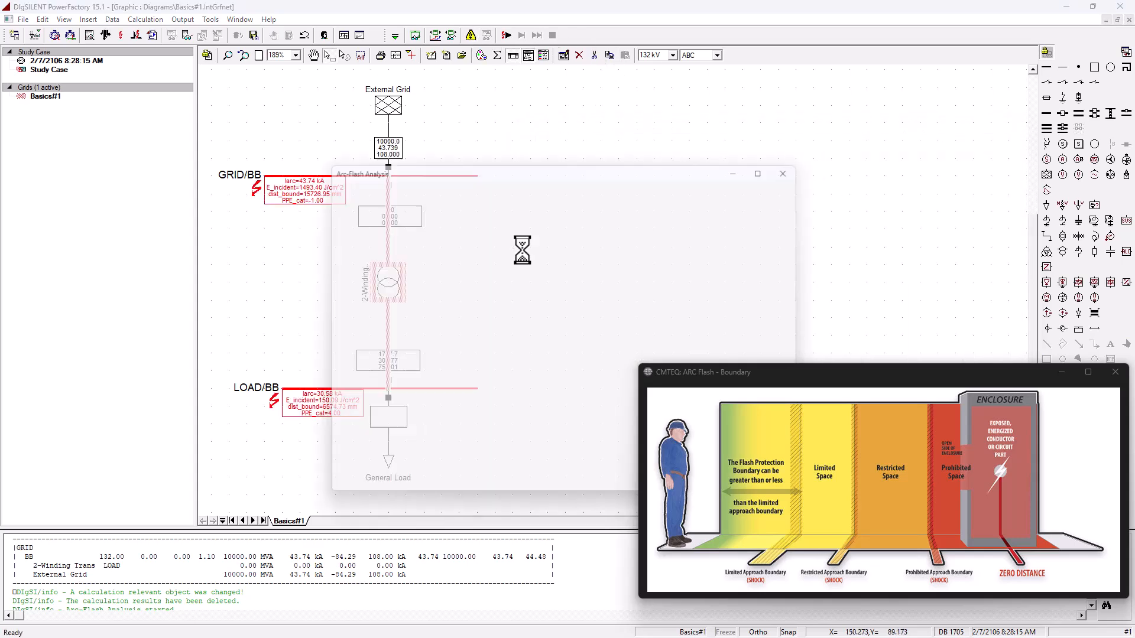
{"action": "left_click", "coordinate": [802, 164]}
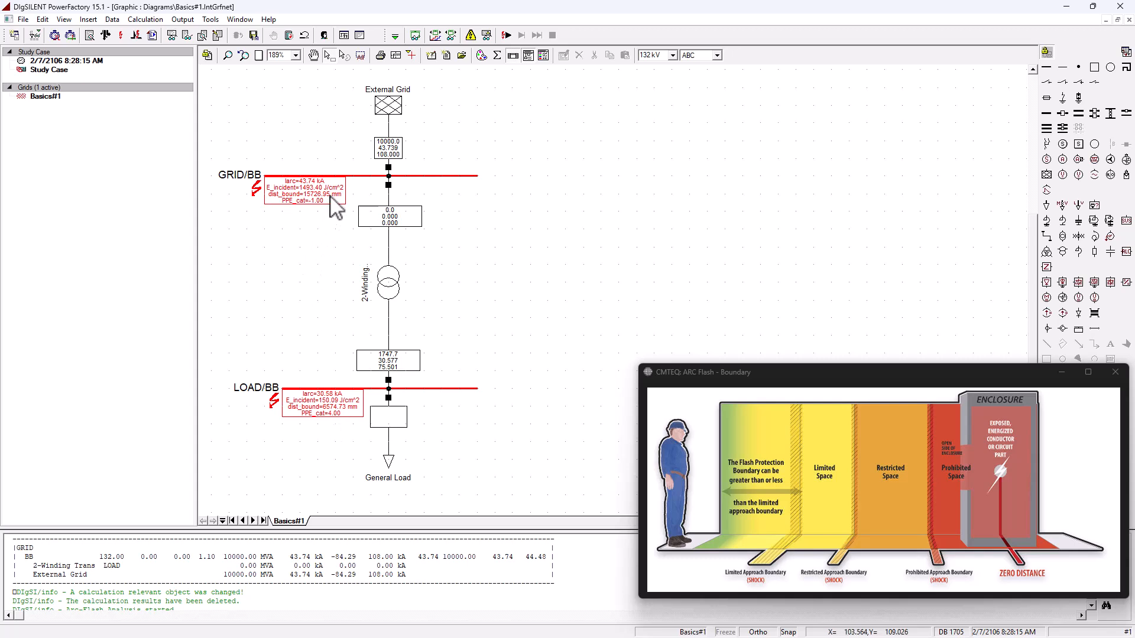
- Inspect the updated LOAD/BB results and move the arc-flash boundary illustration up beside the diagram for comparison
{"action": "left_click", "coordinate": [450, 389]}
{"action": "left_click", "coordinate": [438, 400]}
{"action": "left_click_drag", "start_coordinate": [796, 375], "coordinate": [710, 155]}
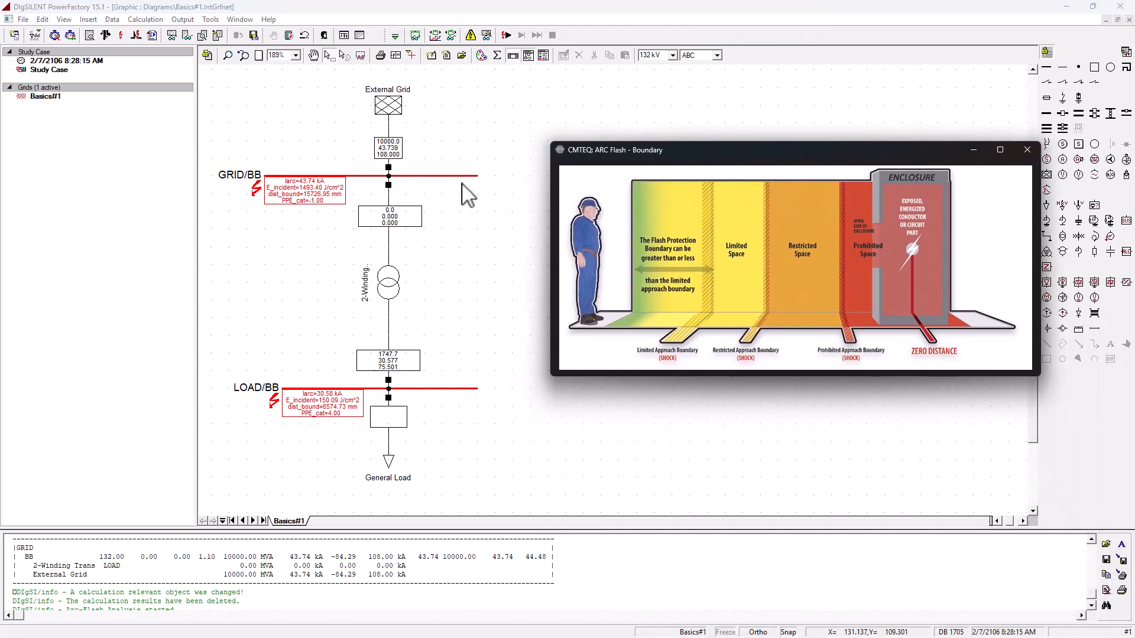